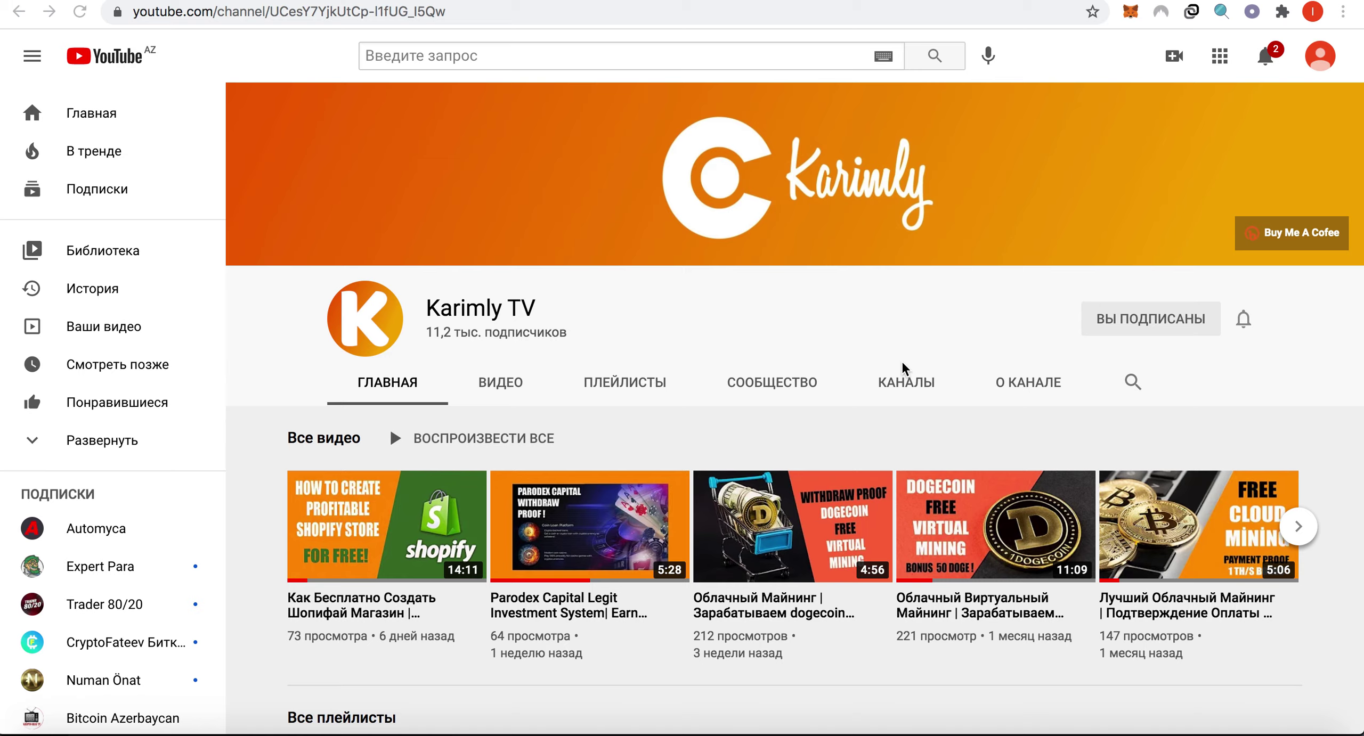
{"action": "scroll", "coordinate": [963, 319], "scroll_direction": "down", "scroll_amount": 3}
{"action": "scroll", "coordinate": [963, 319], "scroll_direction": "up", "scroll_amount": 2}
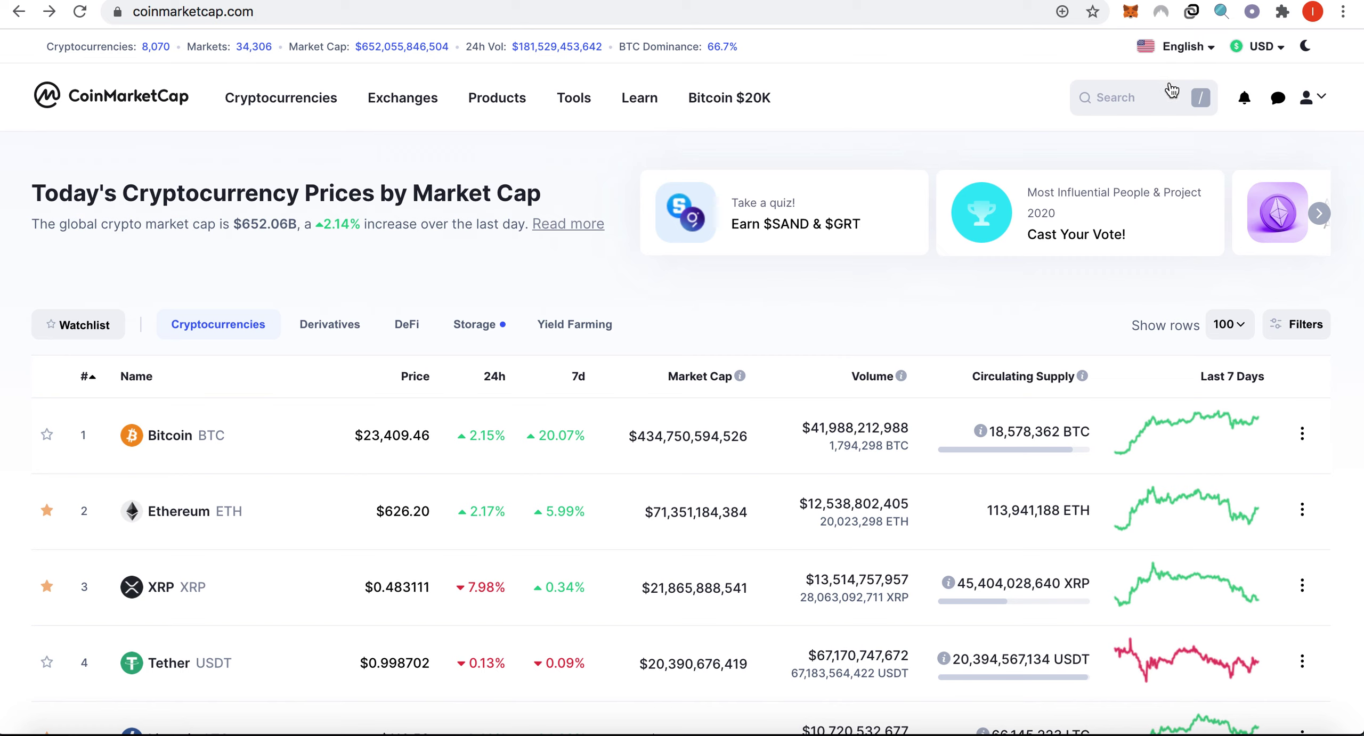
Search for 'grt' and open The Graph (GRT) coin page
{"action": "left_click", "coordinate": [1150, 101]}
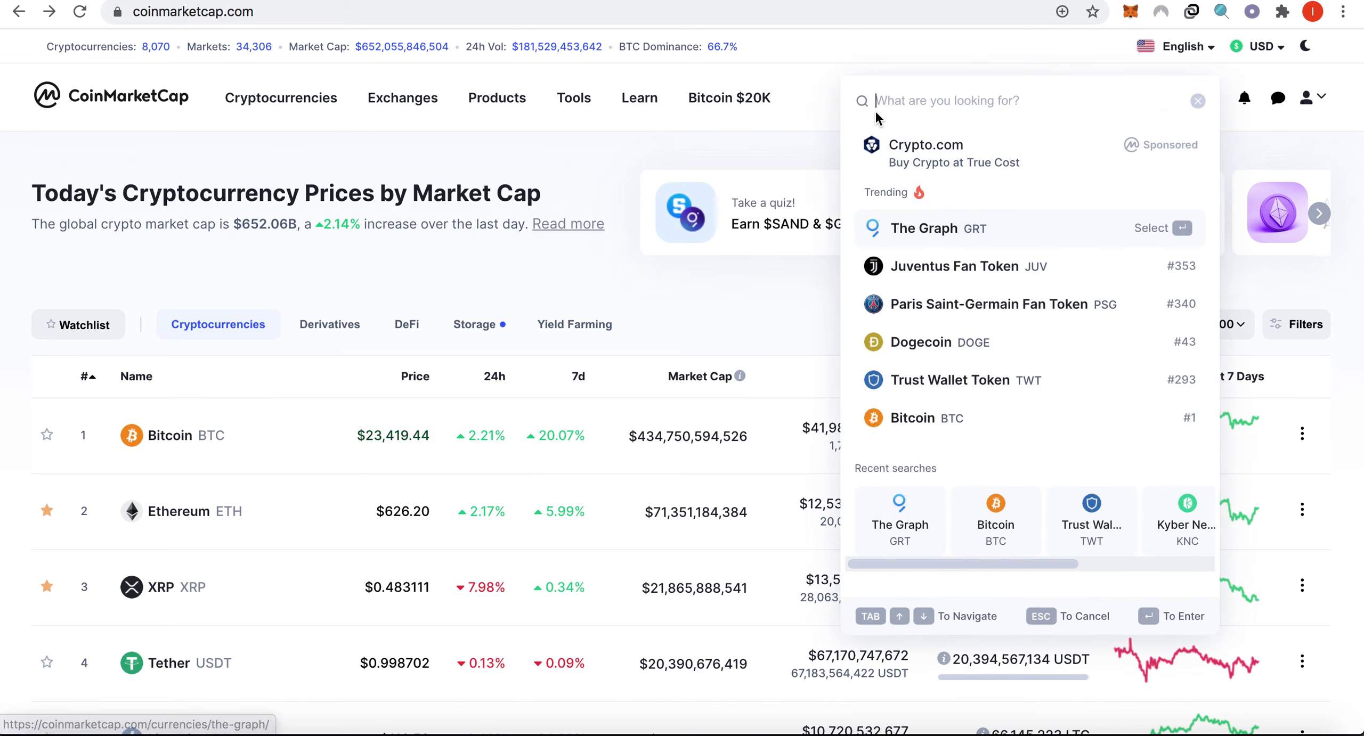
{"action": "type", "text": "grdt"}
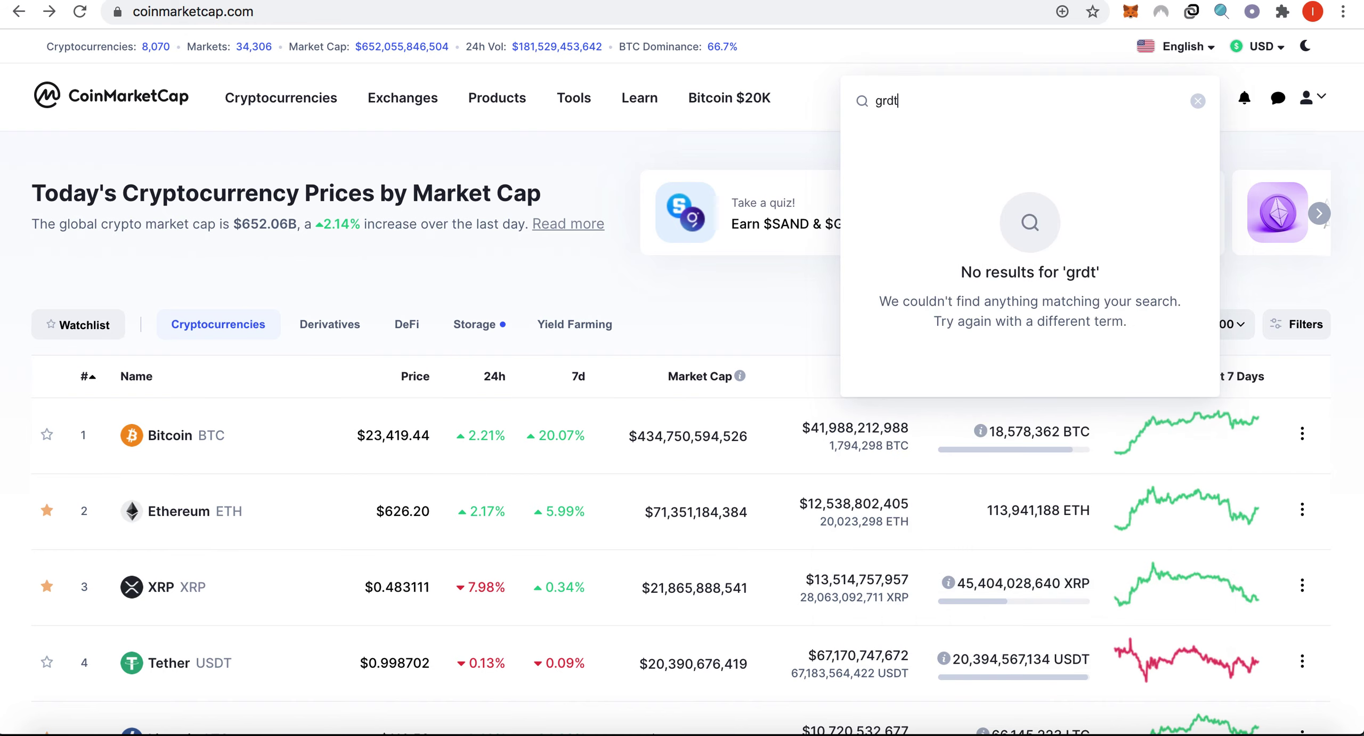
{"action": "key", "text": "BackSpace"}
{"action": "key", "text": "BackSpace"}
{"action": "type", "text": "t"}
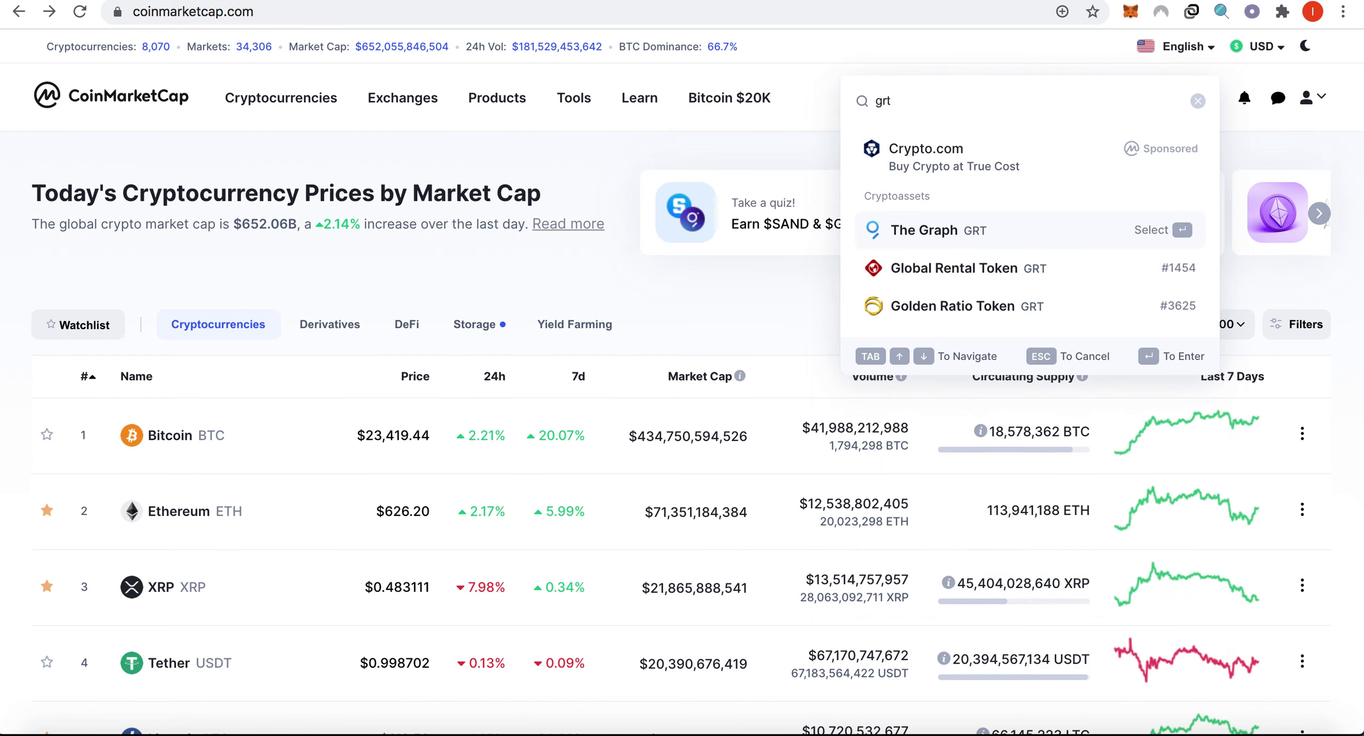
{"action": "left_click", "coordinate": [949, 236]}
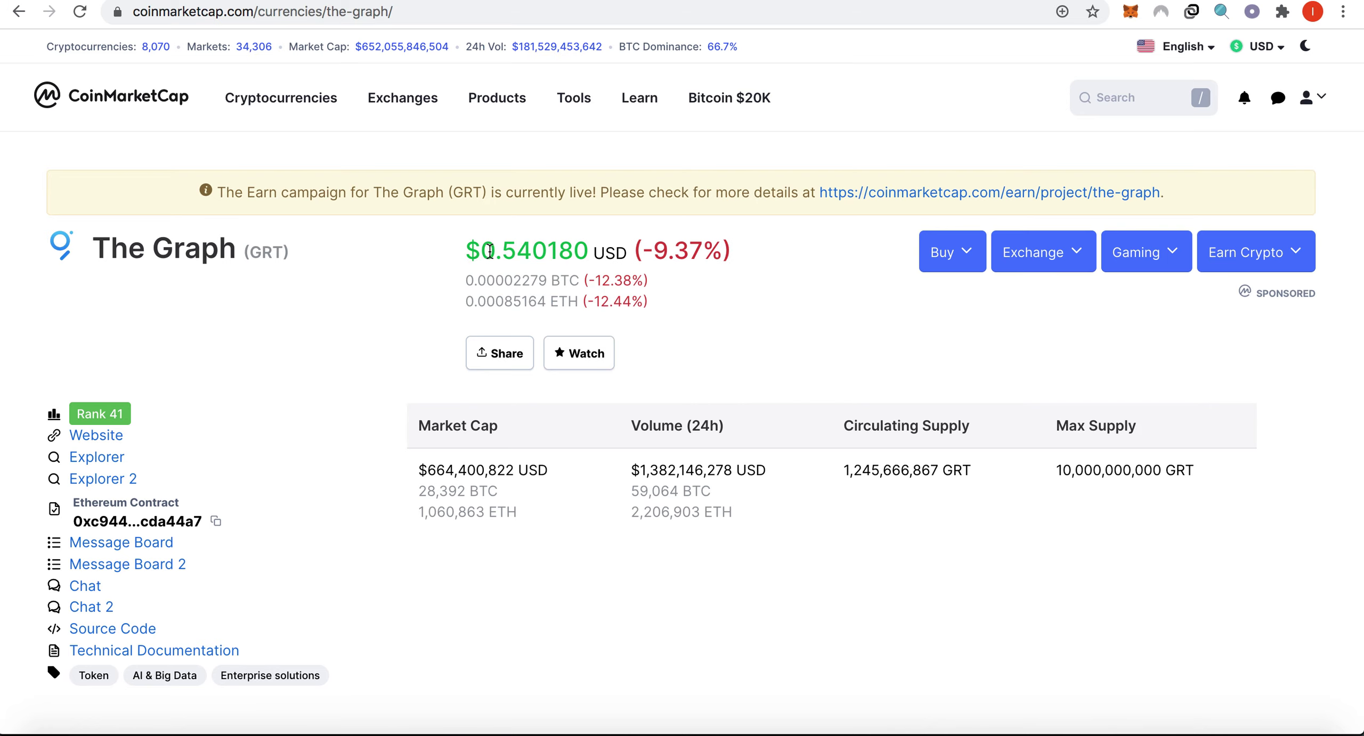
{"action": "scroll", "coordinate": [550, 242], "scroll_direction": "down", "scroll_amount": 3}
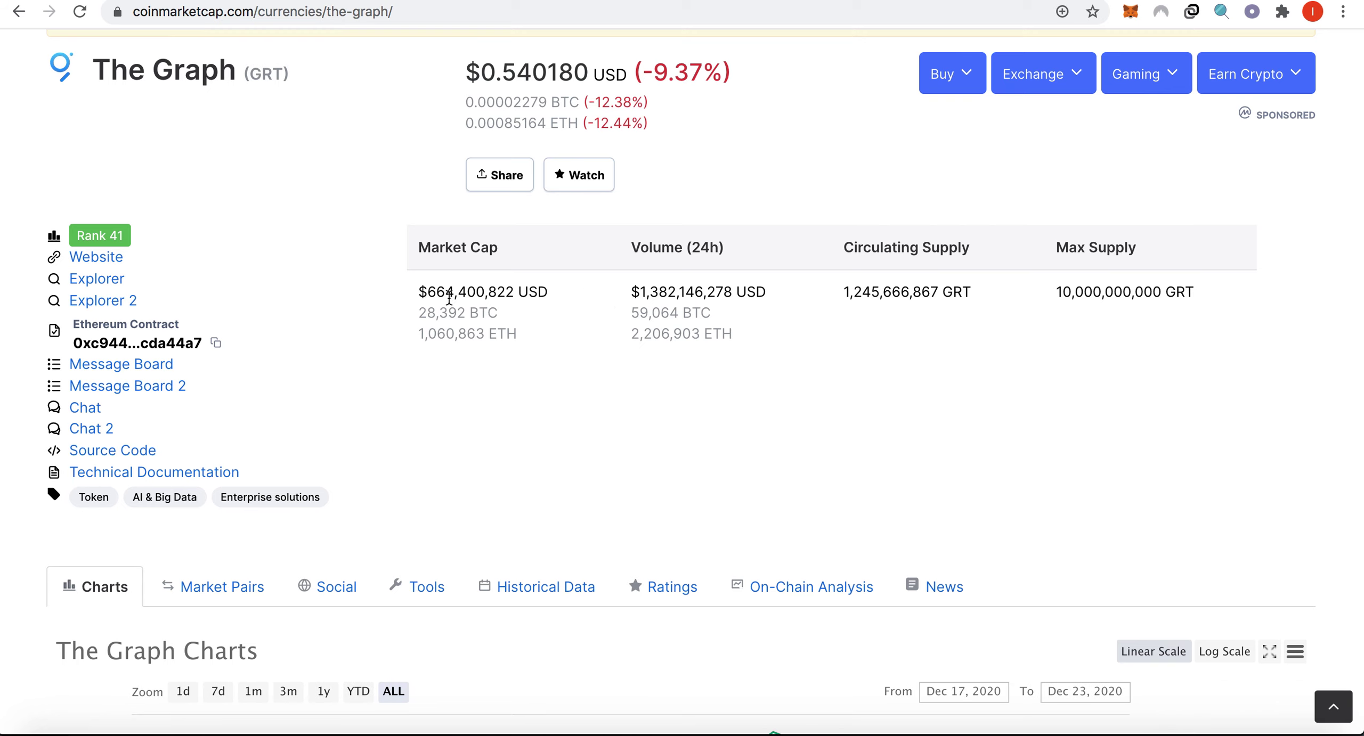
{"action": "scroll", "coordinate": [449, 295], "scroll_direction": "up", "scroll_amount": 2}
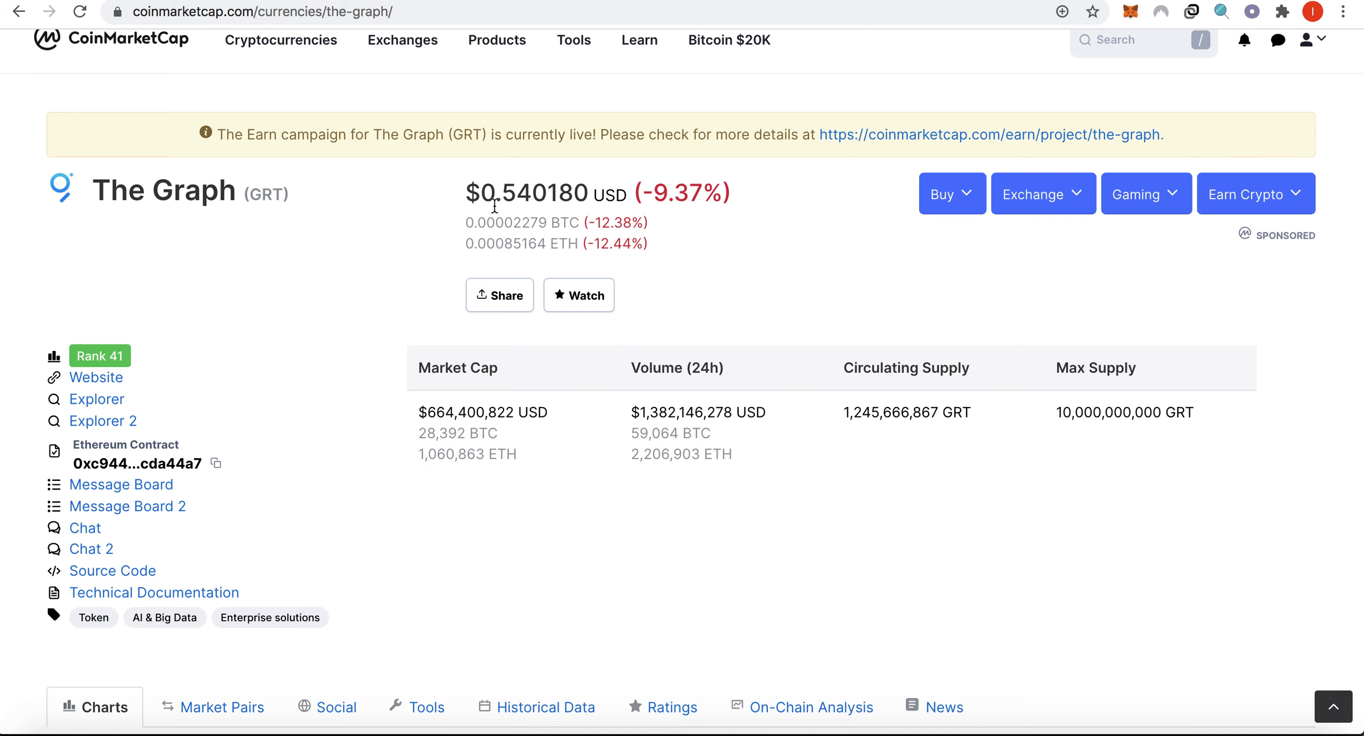
{"action": "scroll", "coordinate": [582, 239], "scroll_direction": "up", "scroll_amount": 1}
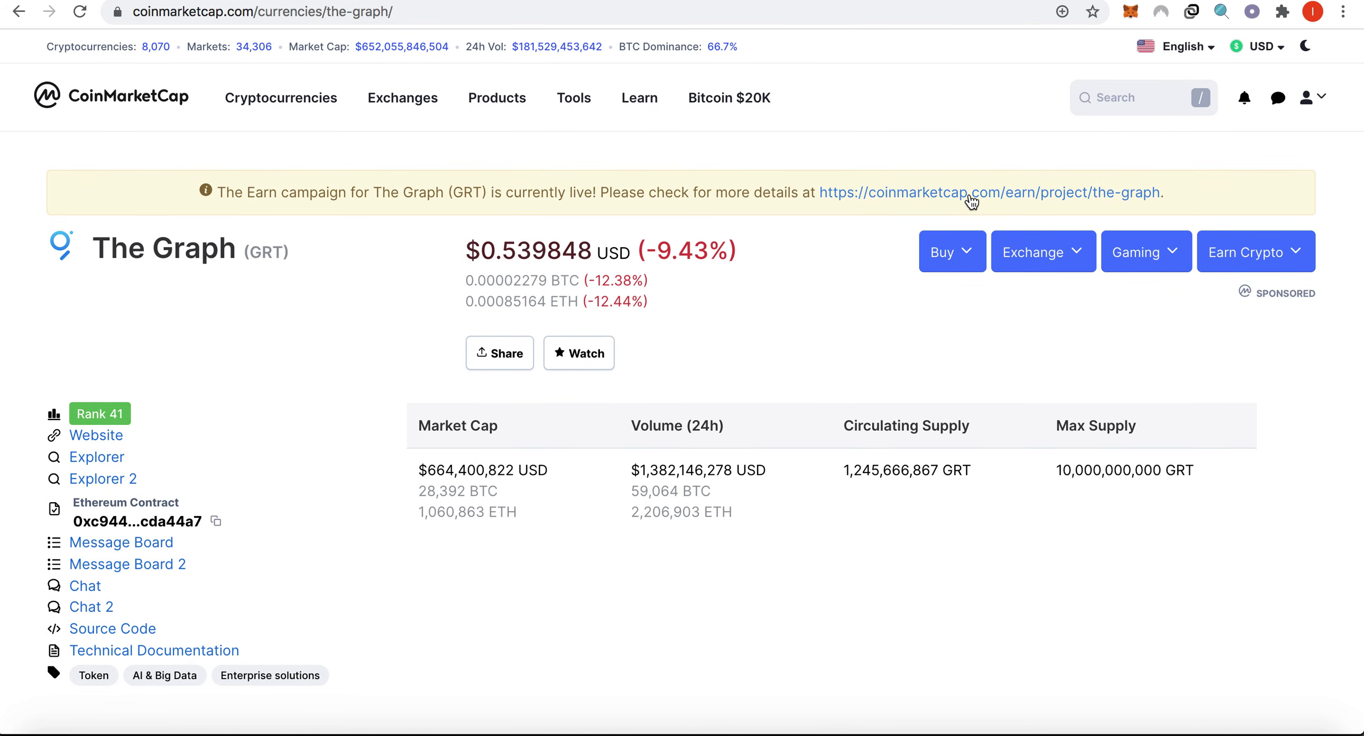
Follow the yellow banner link to The Graph's Learn & Earn campaign page
{"action": "left_click", "coordinate": [933, 199]}
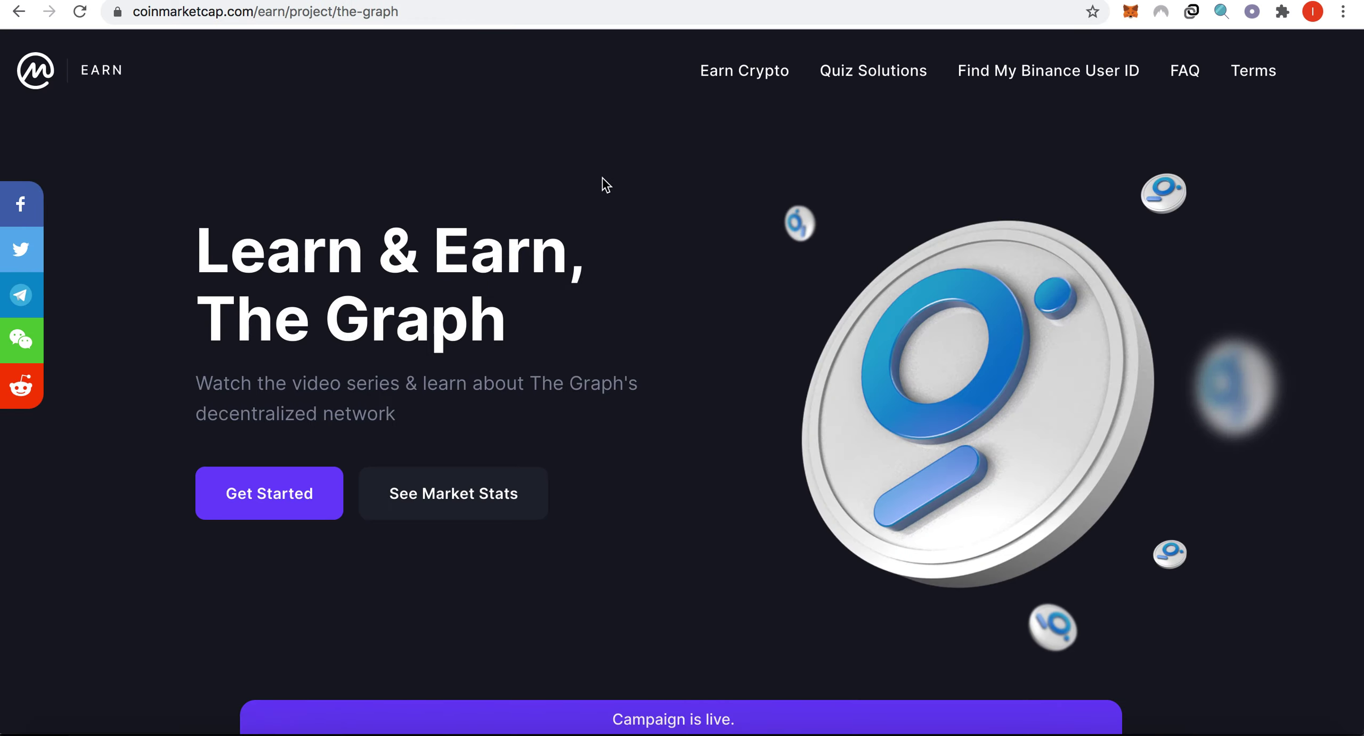
{"action": "scroll", "coordinate": [797, 297], "scroll_direction": "down", "scroll_amount": 2}
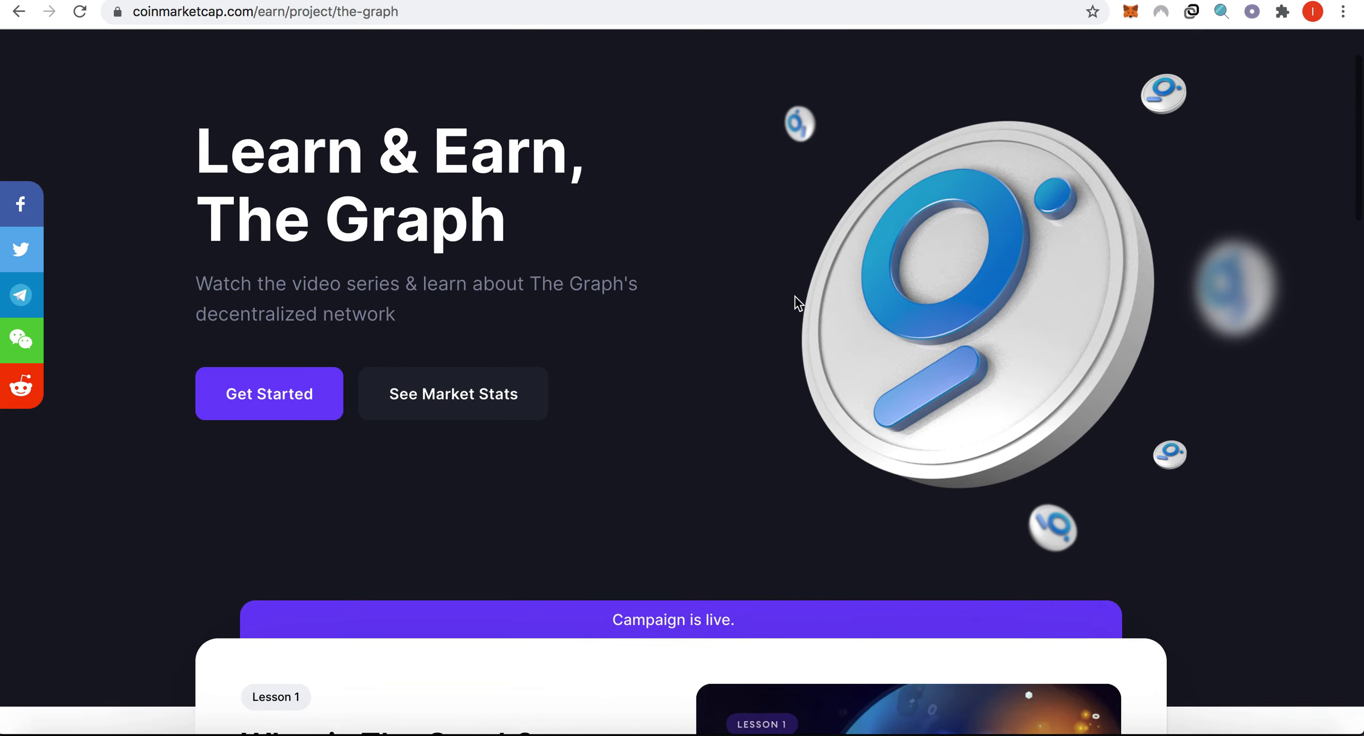
{"action": "scroll", "coordinate": [797, 304], "scroll_direction": "down", "scroll_amount": 1}
{"action": "scroll", "coordinate": [731, 338], "scroll_direction": "down", "scroll_amount": 1}
{"action": "scroll", "coordinate": [731, 339], "scroll_direction": "down", "scroll_amount": 1}
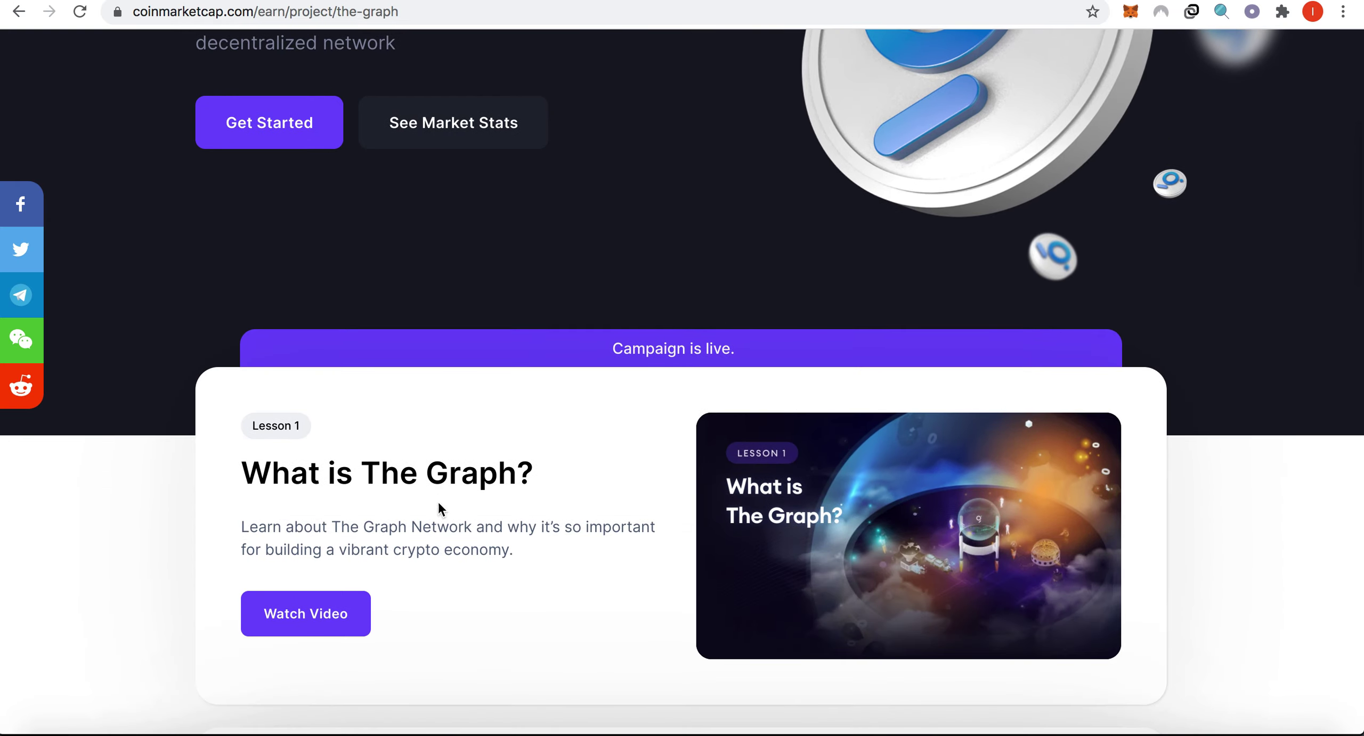
{"action": "scroll", "coordinate": [441, 423], "scroll_direction": "down", "scroll_amount": 2}
{"action": "scroll", "coordinate": [390, 408], "scroll_direction": "down", "scroll_amount": 1}
{"action": "scroll", "coordinate": [408, 410], "scroll_direction": "down", "scroll_amount": 2}
{"action": "scroll", "coordinate": [419, 409], "scroll_direction": "down", "scroll_amount": 2}
{"action": "scroll", "coordinate": [450, 444], "scroll_direction": "down", "scroll_amount": 3}
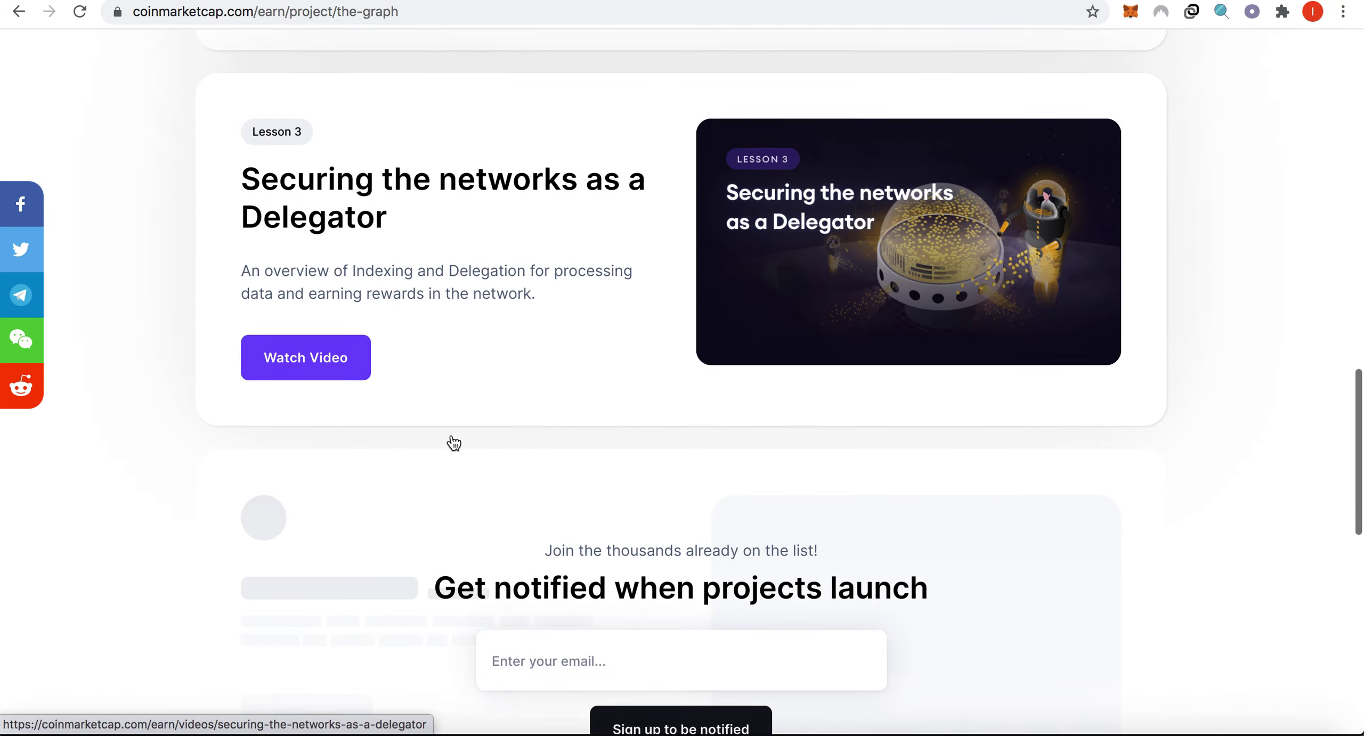
{"action": "scroll", "coordinate": [465, 422], "scroll_direction": "up", "scroll_amount": 4}
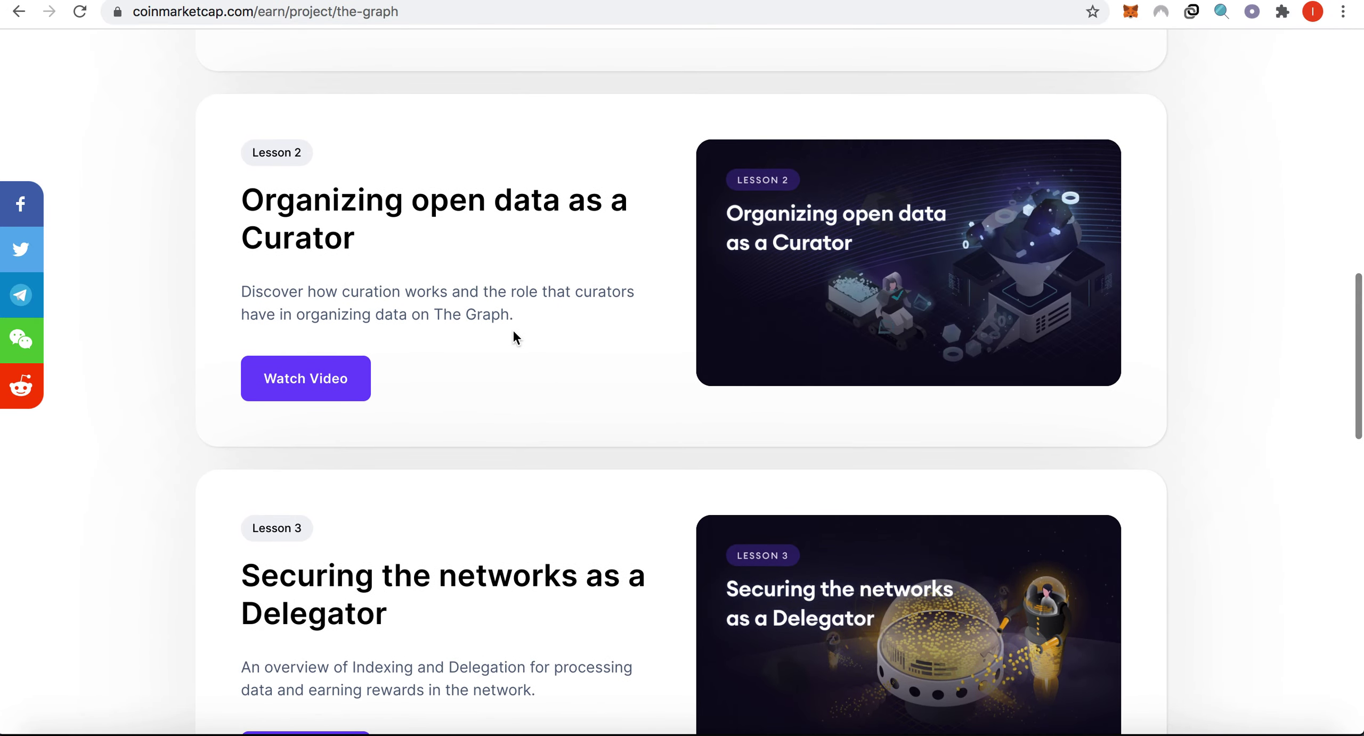
{"action": "scroll", "coordinate": [511, 337], "scroll_direction": "down", "scroll_amount": 2}
{"action": "scroll", "coordinate": [514, 344], "scroll_direction": "down", "scroll_amount": 3}
{"action": "scroll", "coordinate": [514, 336], "scroll_direction": "down", "scroll_amount": 2}
{"action": "scroll", "coordinate": [565, 365], "scroll_direction": "down", "scroll_amount": 3}
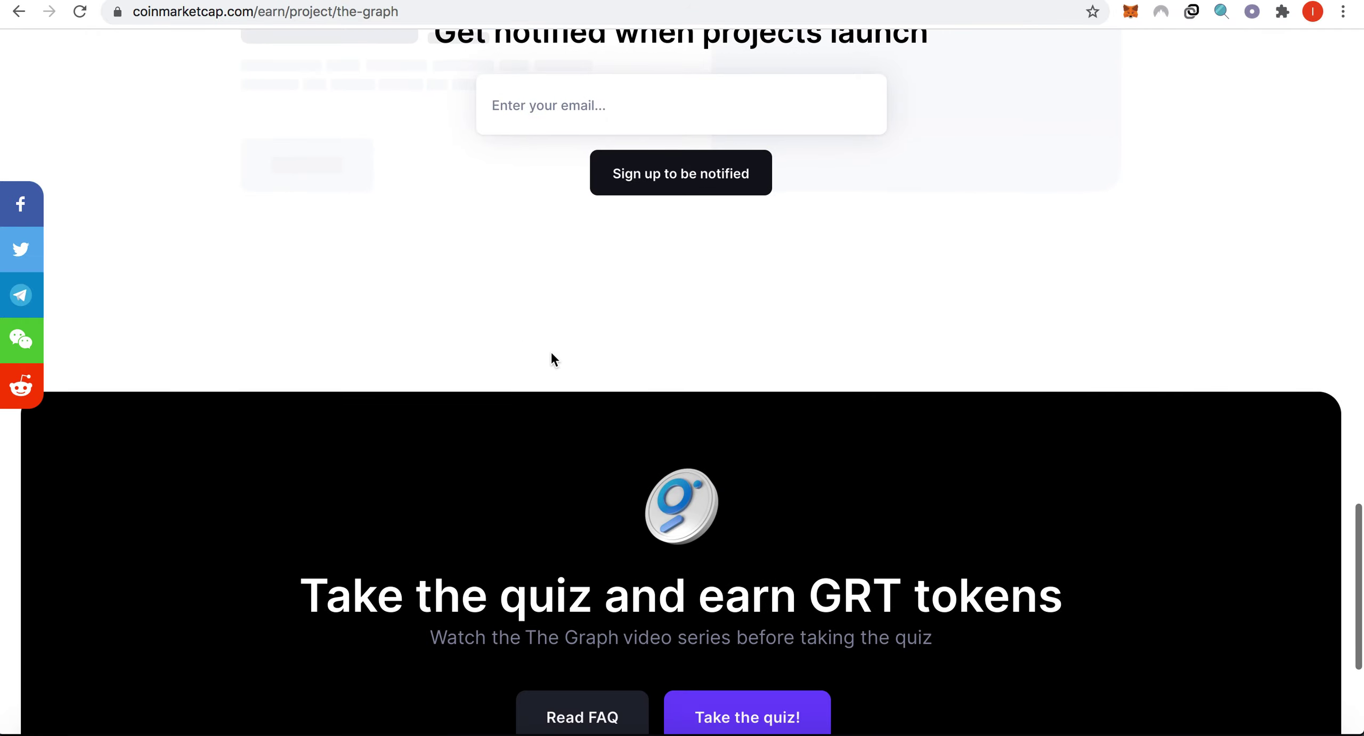
{"action": "scroll", "coordinate": [596, 380], "scroll_direction": "down", "scroll_amount": 2}
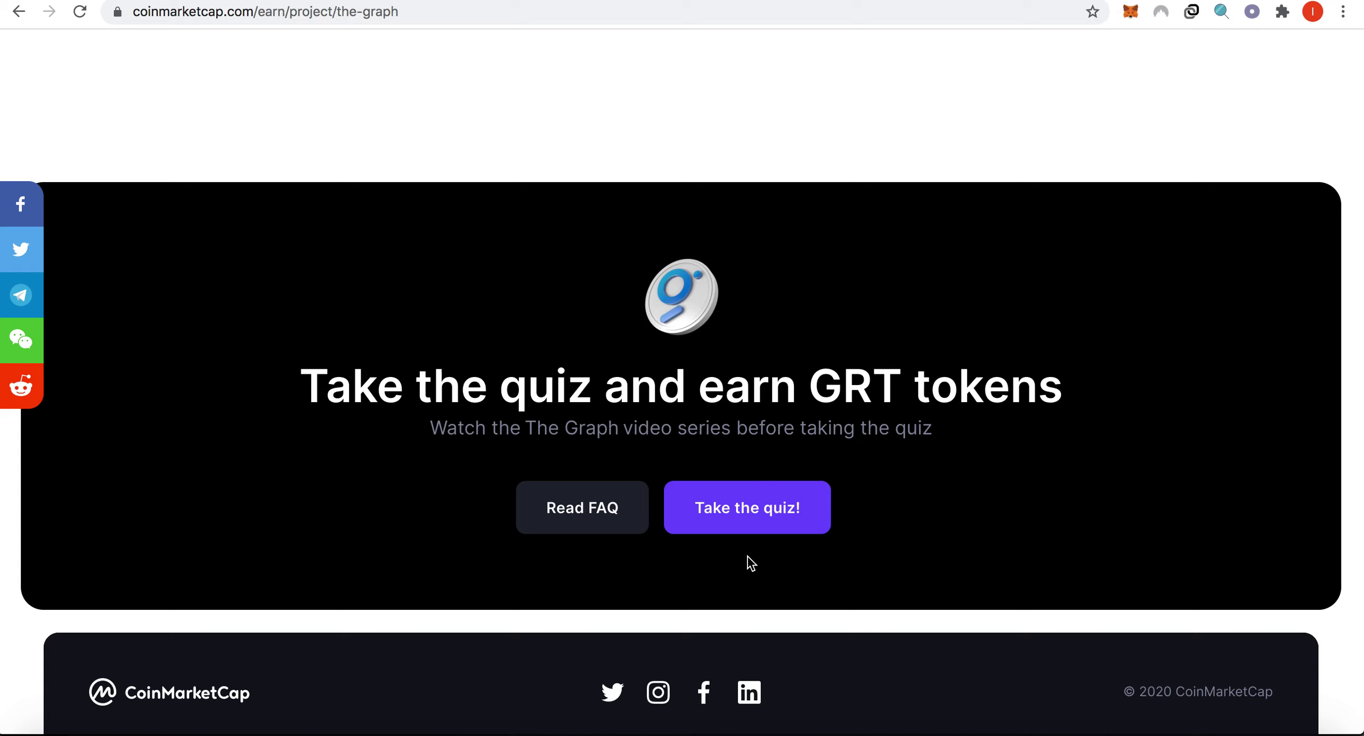
{"action": "scroll", "coordinate": [735, 511], "scroll_direction": "up", "scroll_amount": 5}
{"action": "scroll", "coordinate": [714, 432], "scroll_direction": "up", "scroll_amount": 15}
{"action": "scroll", "coordinate": [703, 436], "scroll_direction": "up", "scroll_amount": 2}
{"action": "scroll", "coordinate": [640, 445], "scroll_direction": "down", "scroll_amount": 3}
{"action": "scroll", "coordinate": [640, 445], "scroll_direction": "down", "scroll_amount": 3}
{"action": "scroll", "coordinate": [640, 436], "scroll_direction": "down", "scroll_amount": 3}
{"action": "scroll", "coordinate": [641, 435], "scroll_direction": "down", "scroll_amount": 2}
{"action": "scroll", "coordinate": [640, 435], "scroll_direction": "down", "scroll_amount": 3}
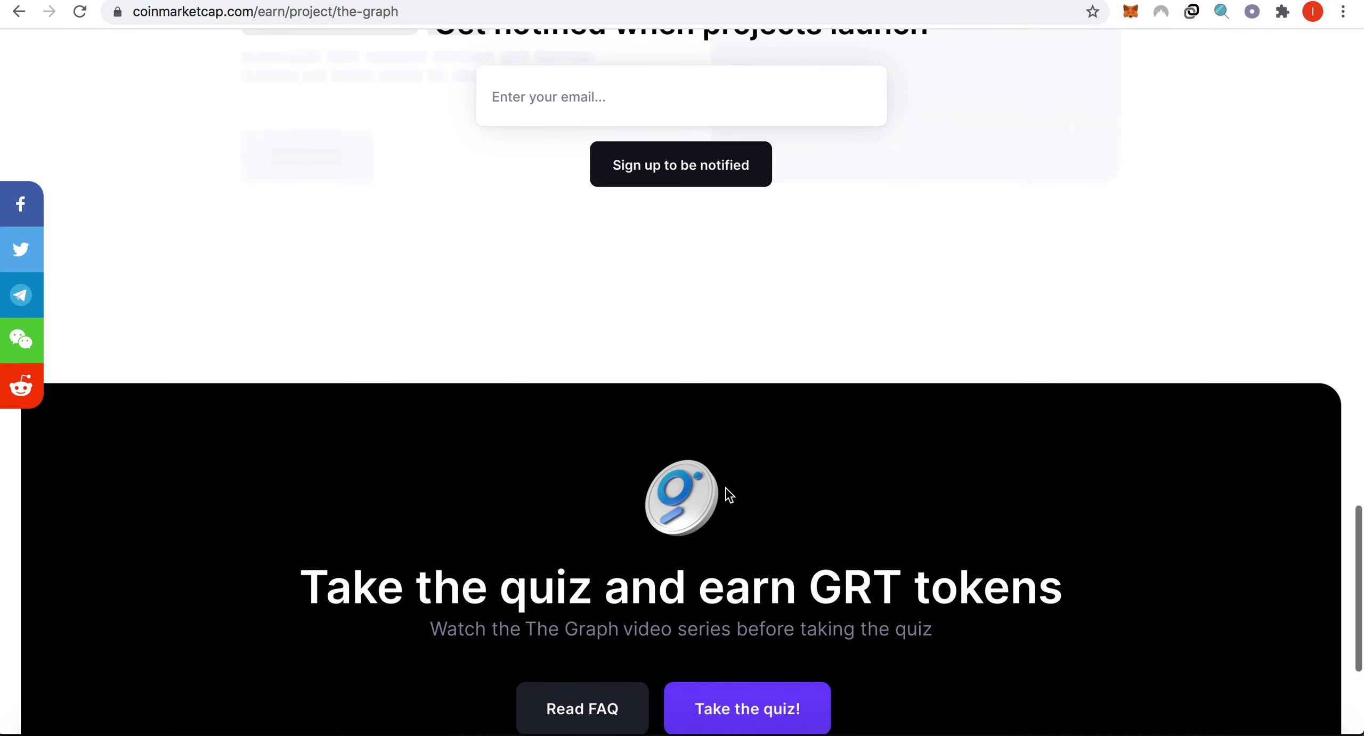
{"action": "scroll", "coordinate": [731, 501], "scroll_direction": "down", "scroll_amount": 3}
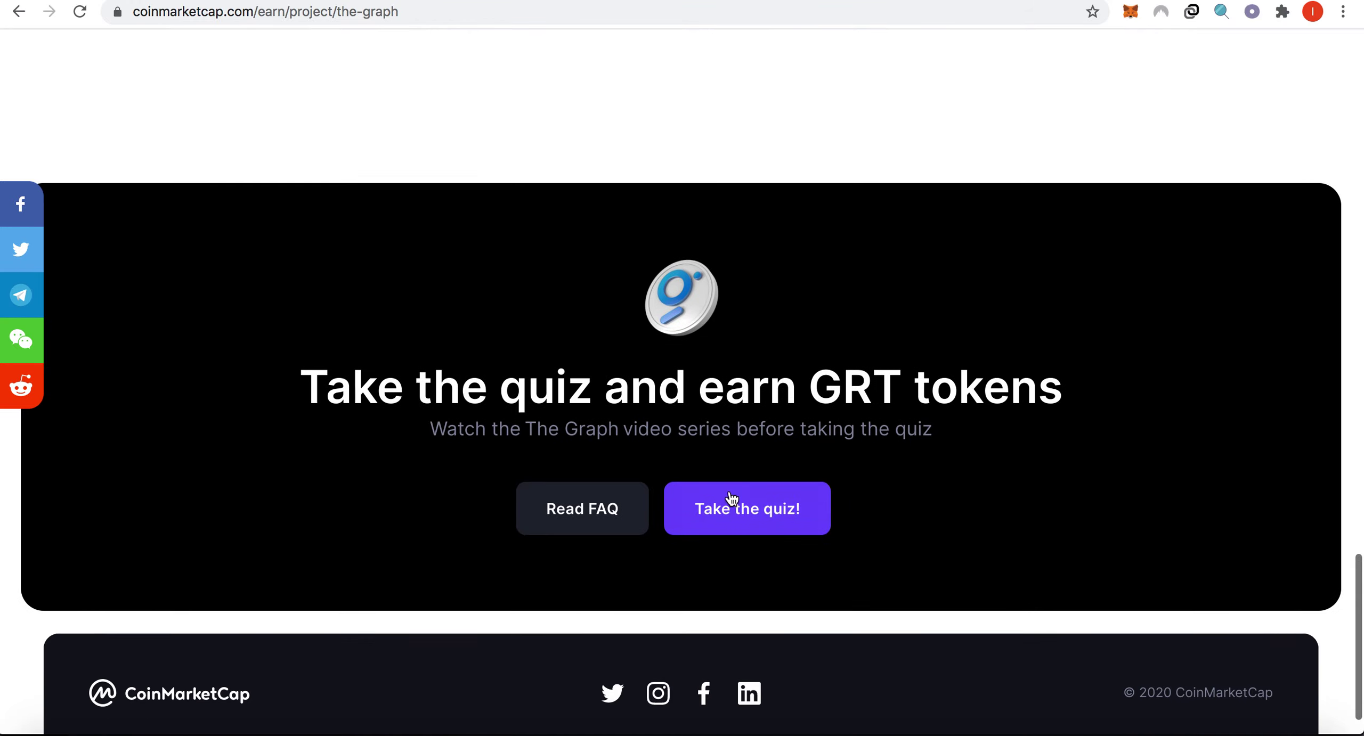
Start The Graph quiz from the 'Take the quiz!' button below the lessons
{"action": "left_click", "coordinate": [758, 524]}
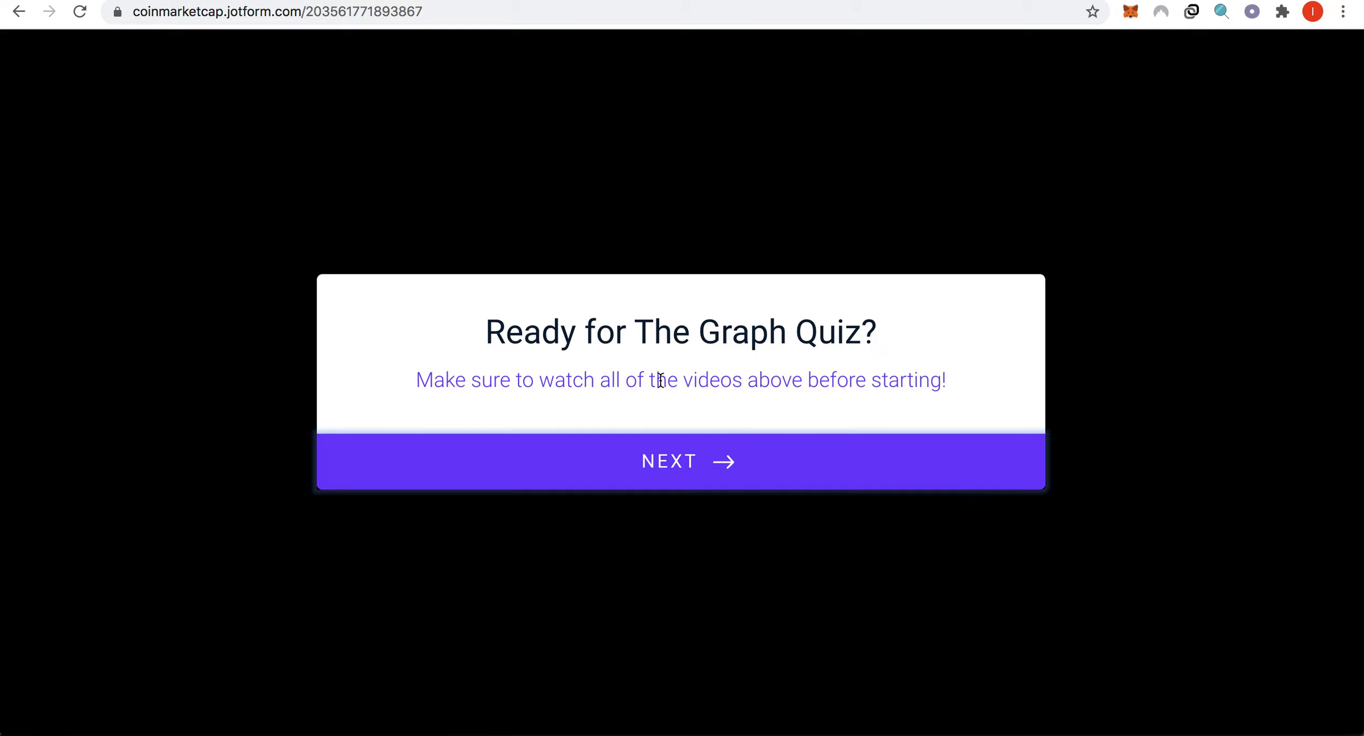
Pass the intro and human check, agree to the Earn terms, reaching the email question
{"action": "left_click", "coordinate": [684, 468]}
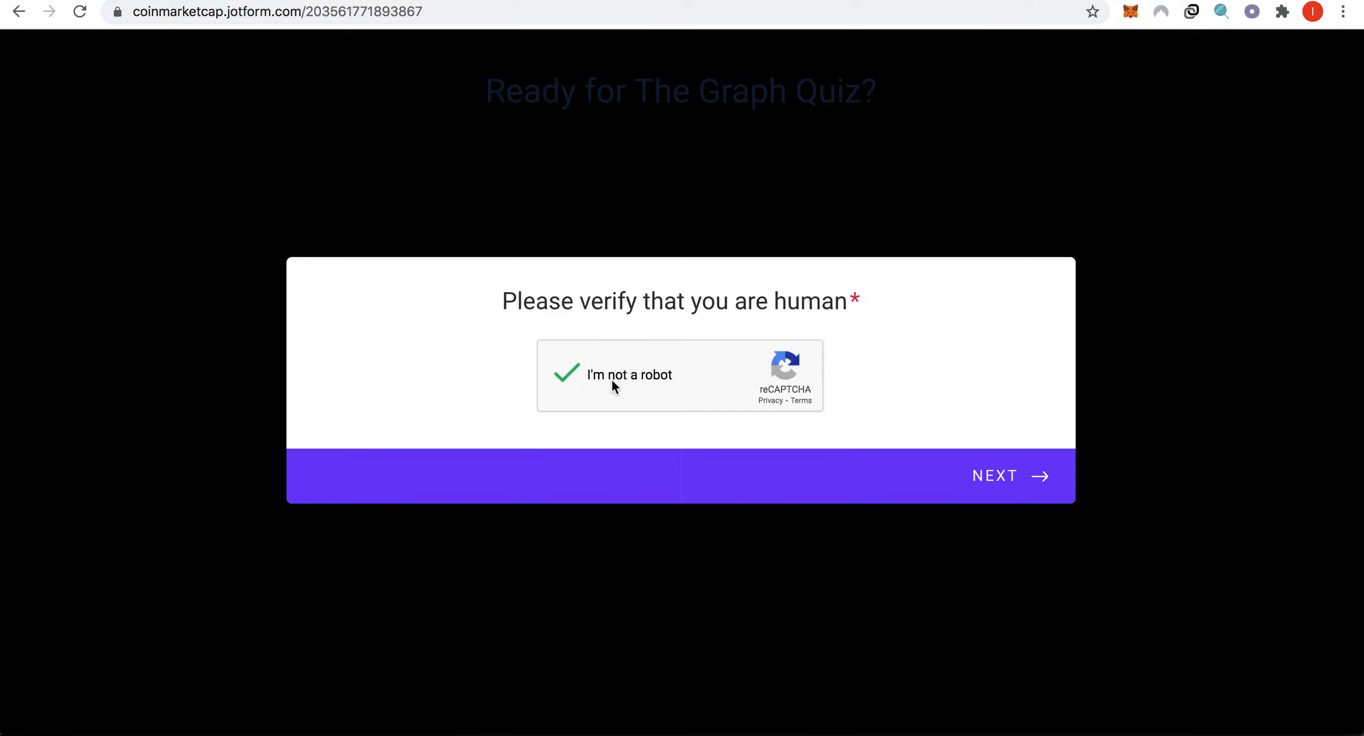
{"action": "left_click", "coordinate": [988, 482]}
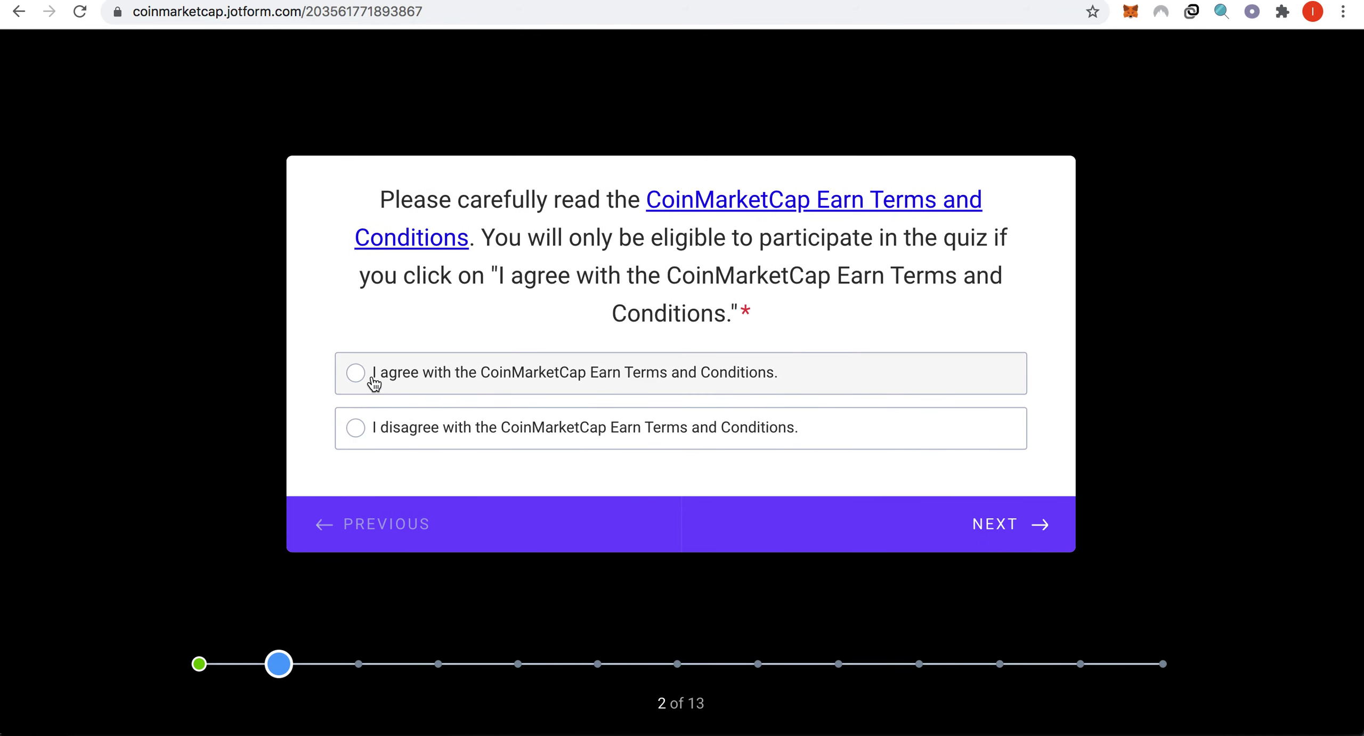
{"action": "left_click", "coordinate": [411, 383]}
{"action": "left_click", "coordinate": [1020, 505]}
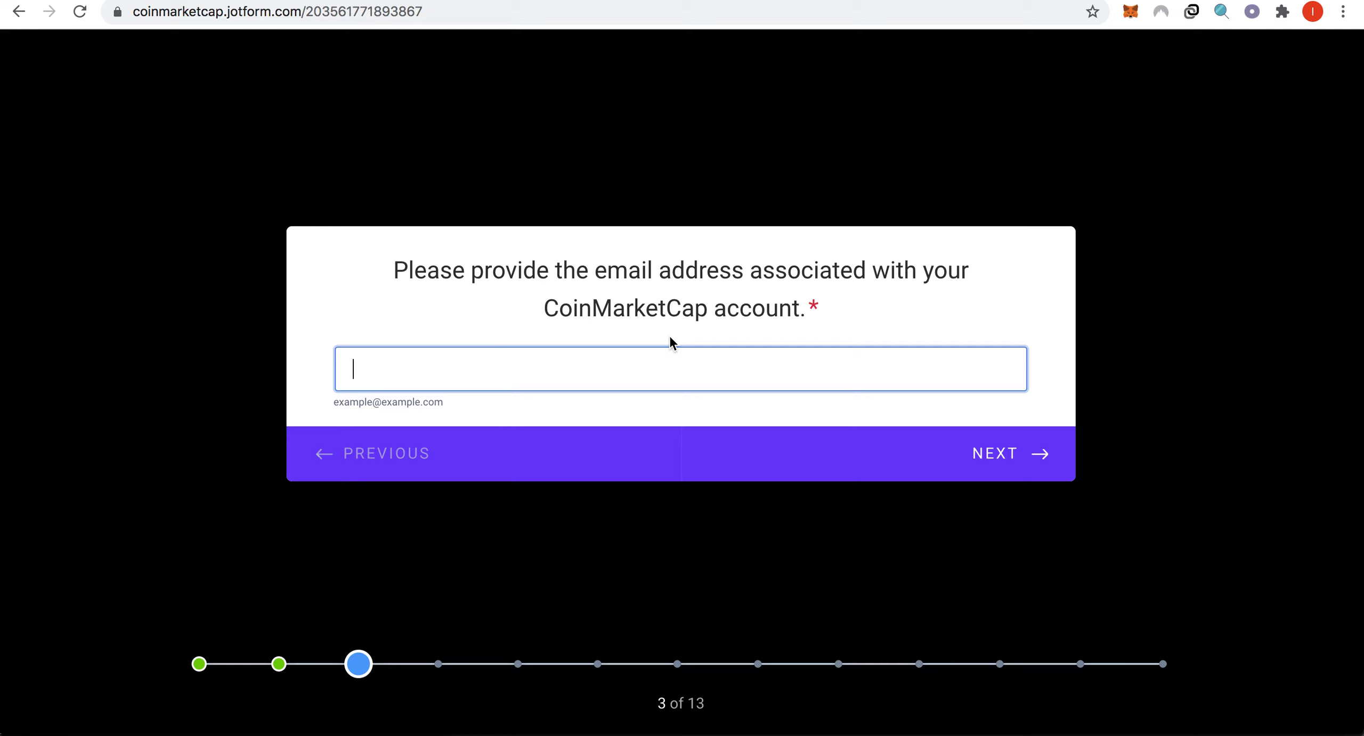
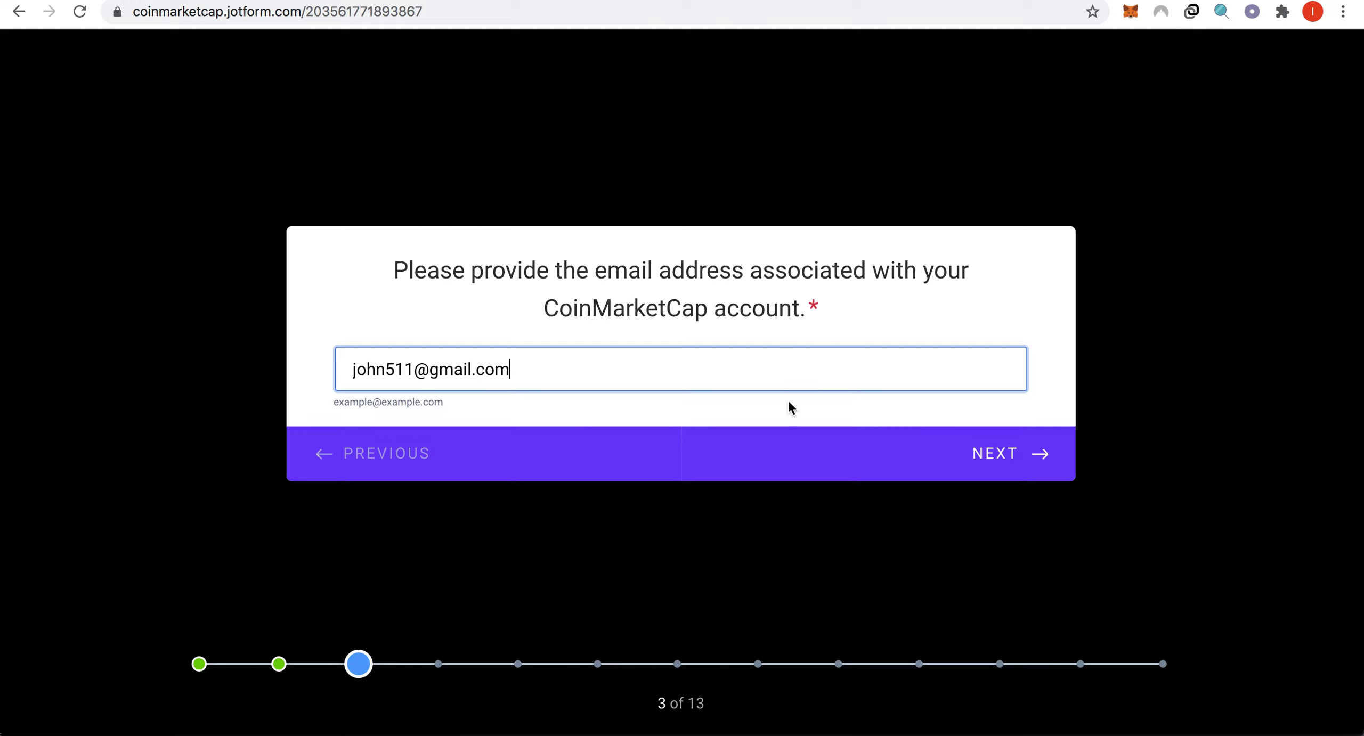
Advance past the email question toward question 4 of 13
{"action": "left_click", "coordinate": [989, 460]}
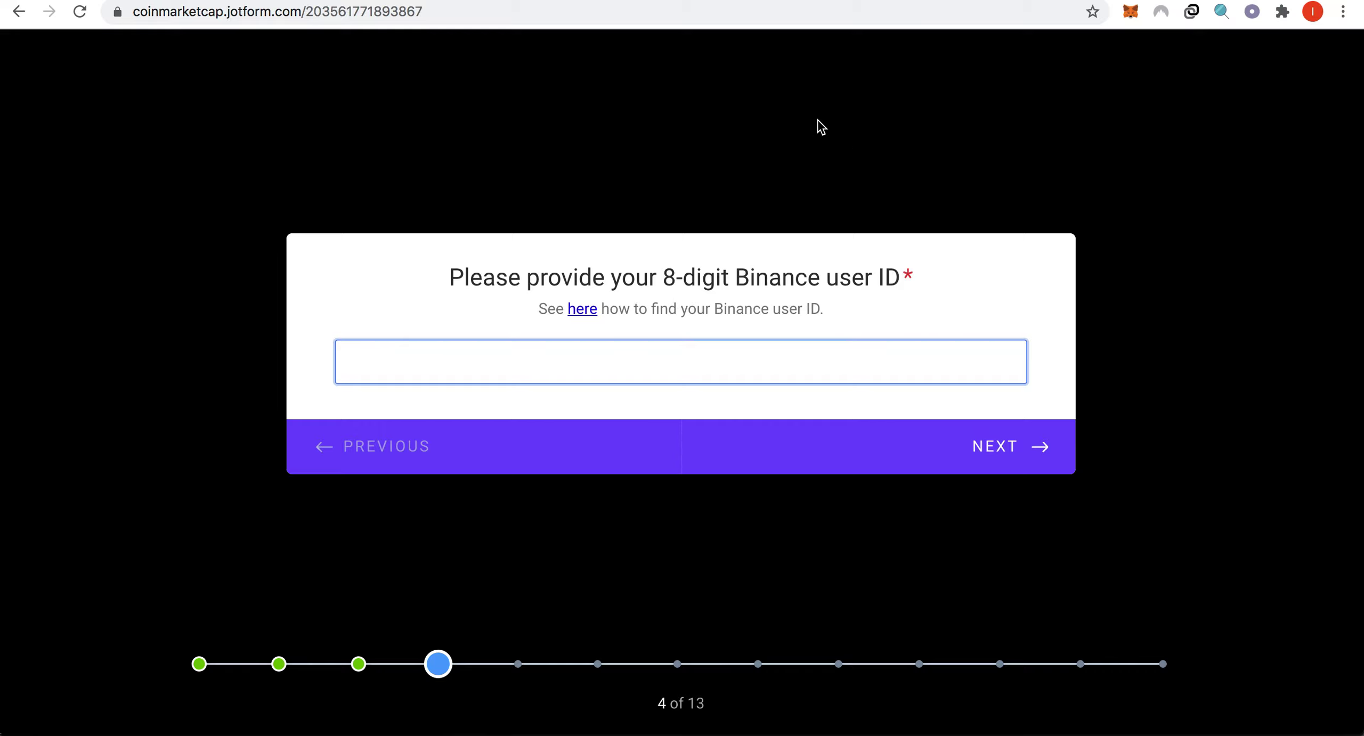
Check the ID on Binance, enter the 8-digit user ID and advance to question 5
{"action": "left_click", "coordinate": [860, 0]}
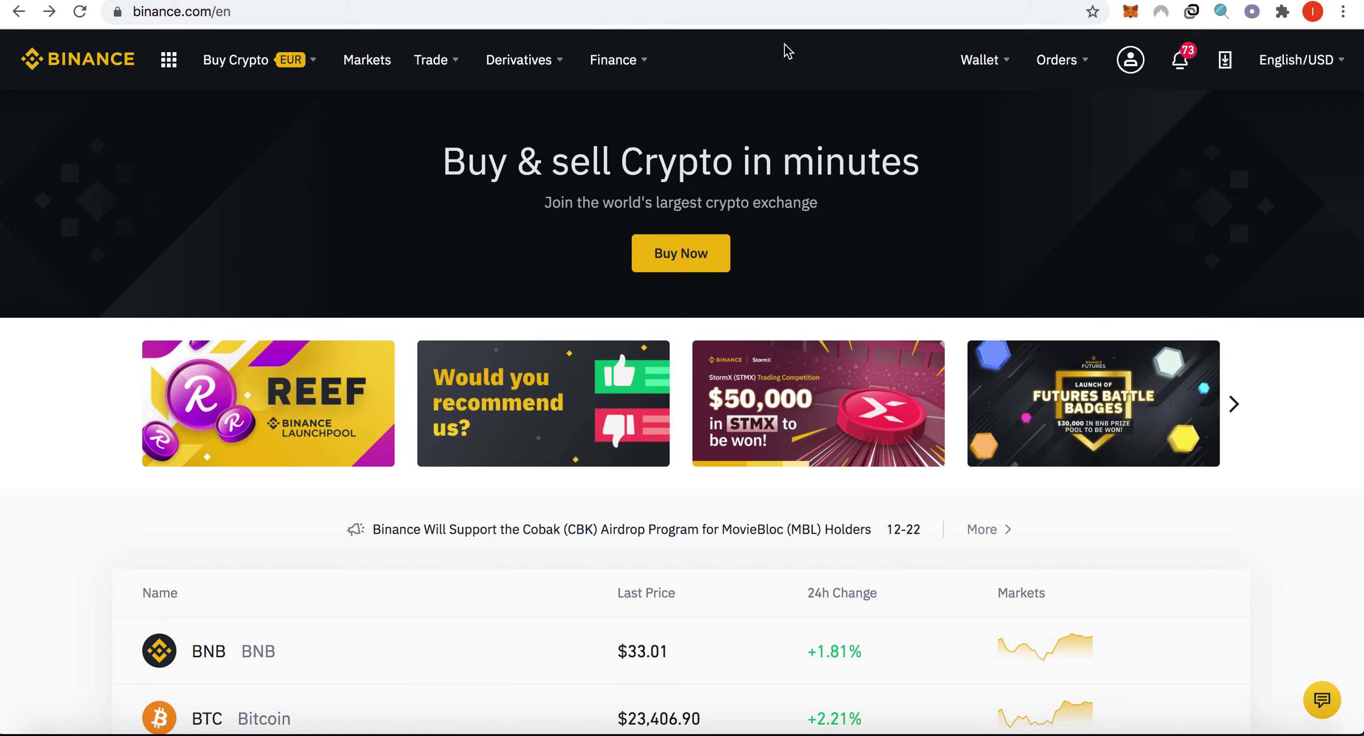
{"action": "left_click", "coordinate": [735, 4]}
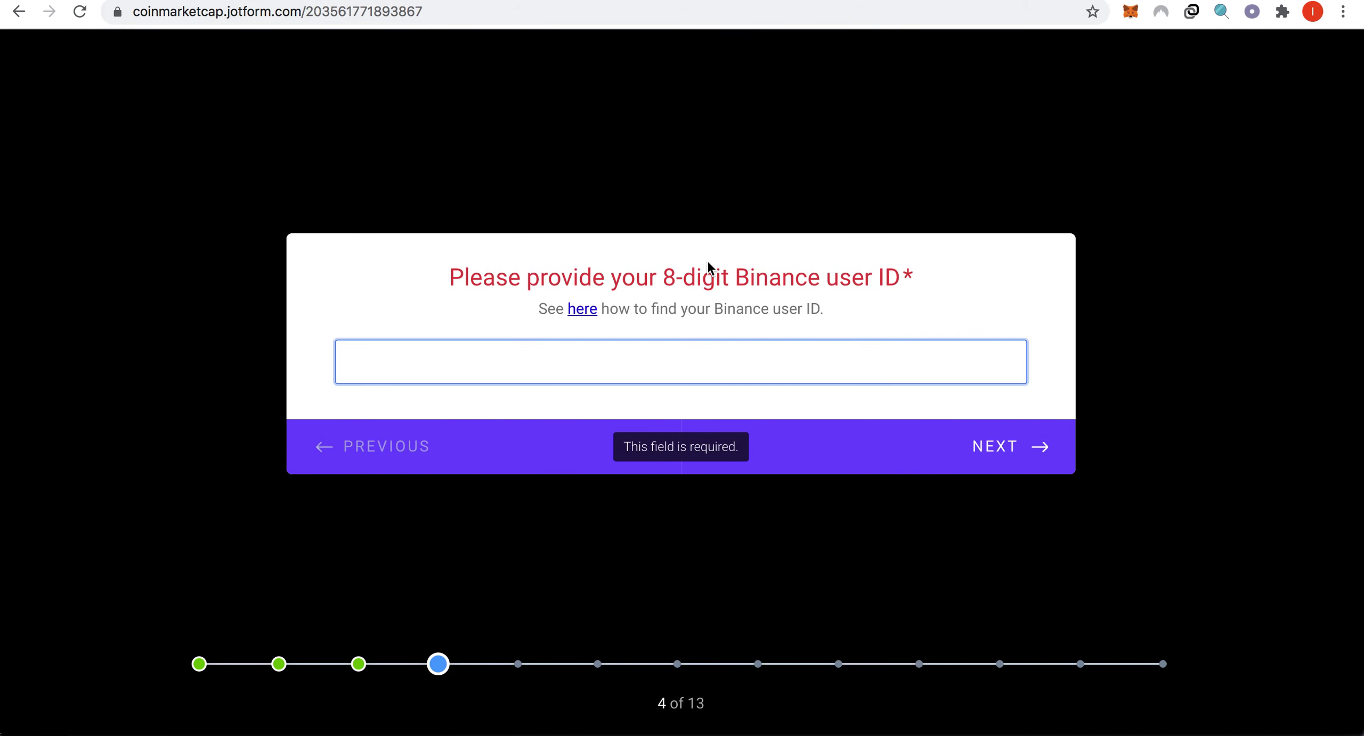
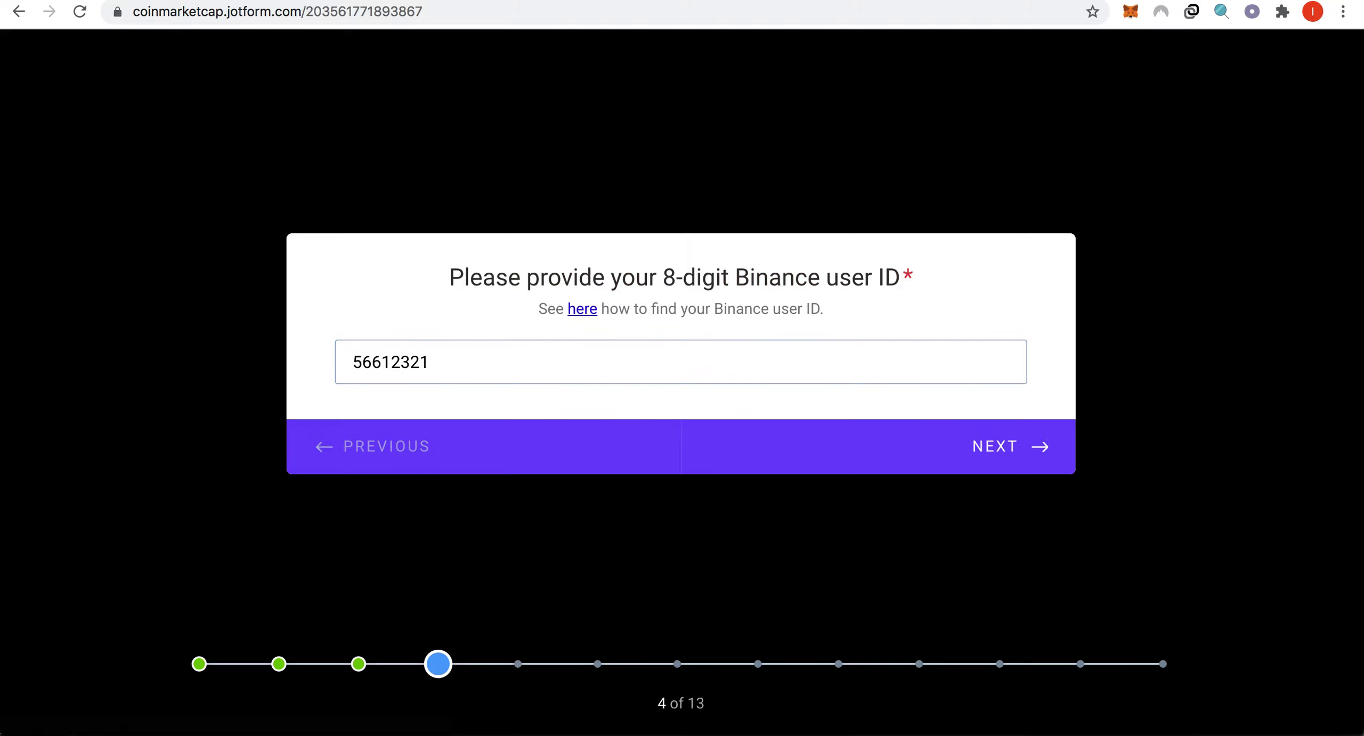
{"action": "left_click", "coordinate": [995, 447]}
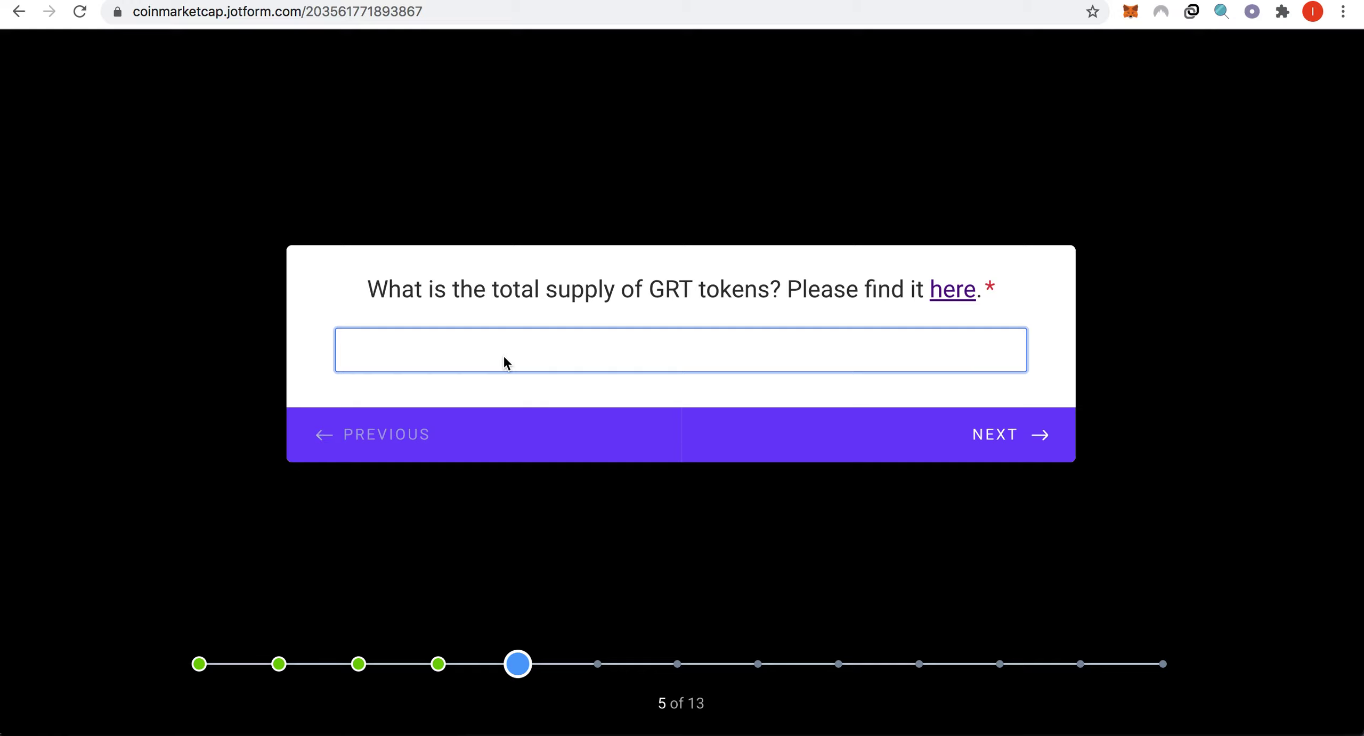
{"action": "left_click", "coordinate": [505, 362]}
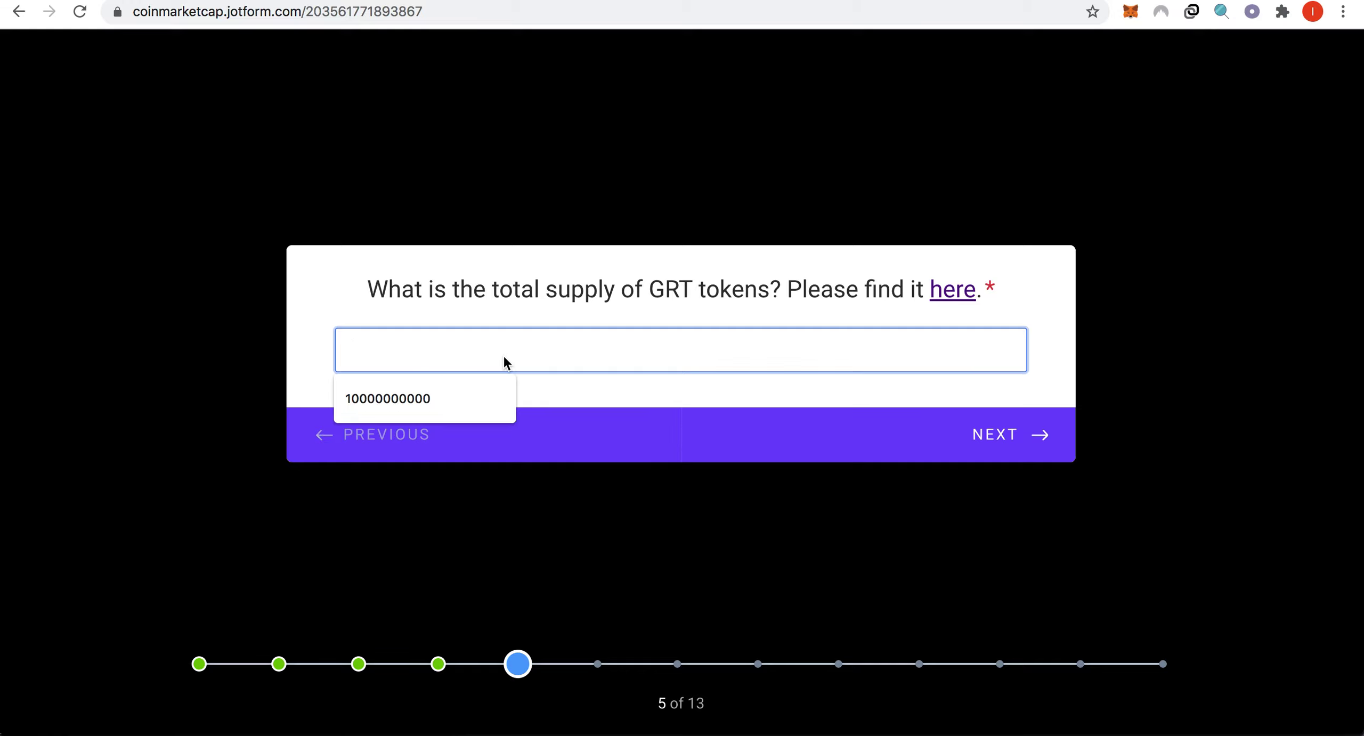
{"action": "left_click", "coordinate": [458, 398]}
{"action": "key", "text": "ctrl+a"}
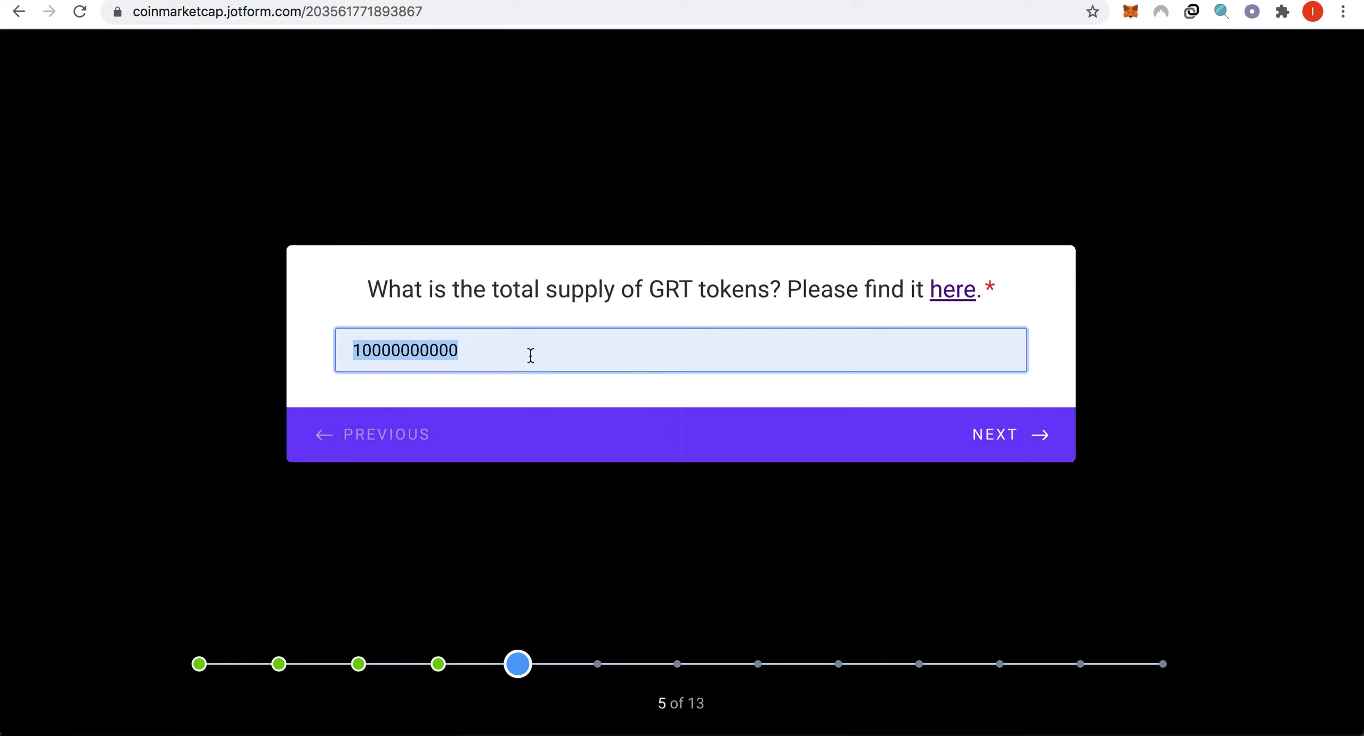
{"action": "left_click", "coordinate": [528, 354]}
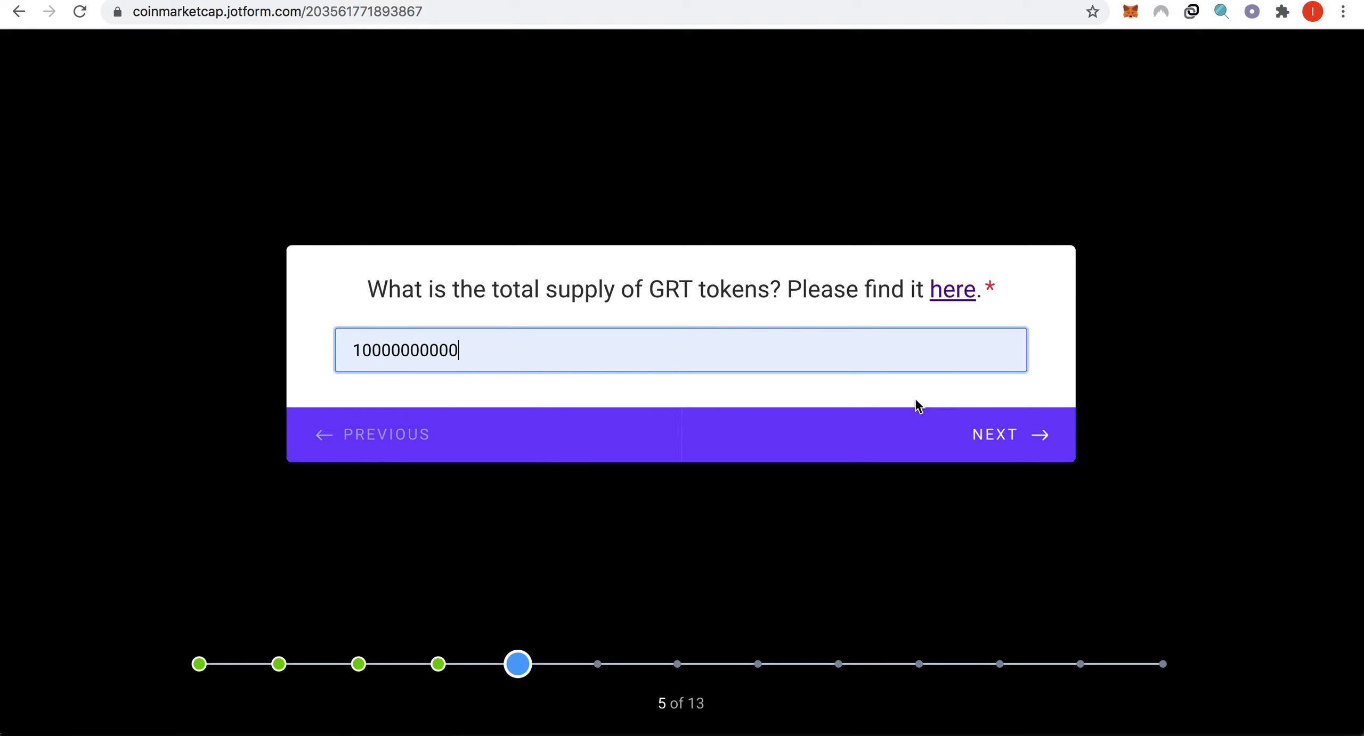
{"action": "left_click", "coordinate": [1010, 445]}
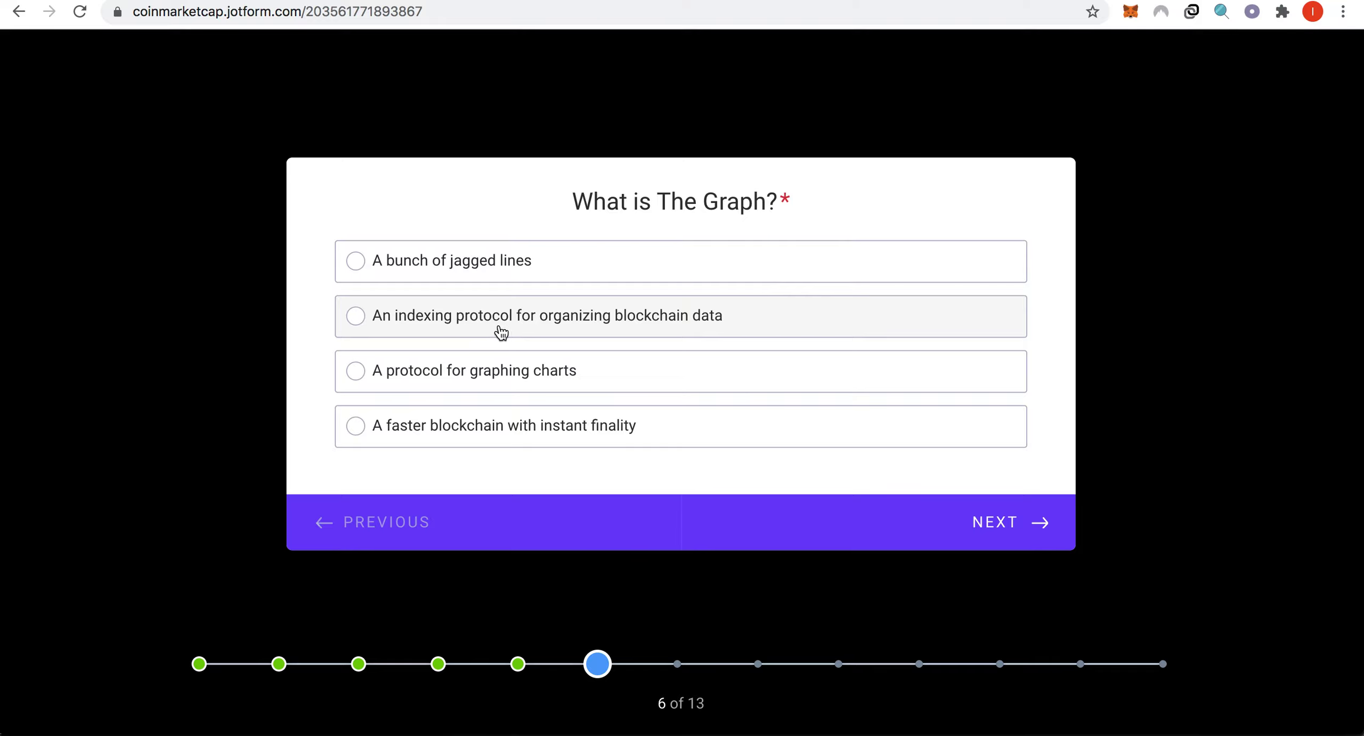
Answer questions 6–9: indexing protocol, subgraphs are open APIs, GraphQL, Curators signal on quality subgraphs
{"action": "left_click", "coordinate": [517, 328]}
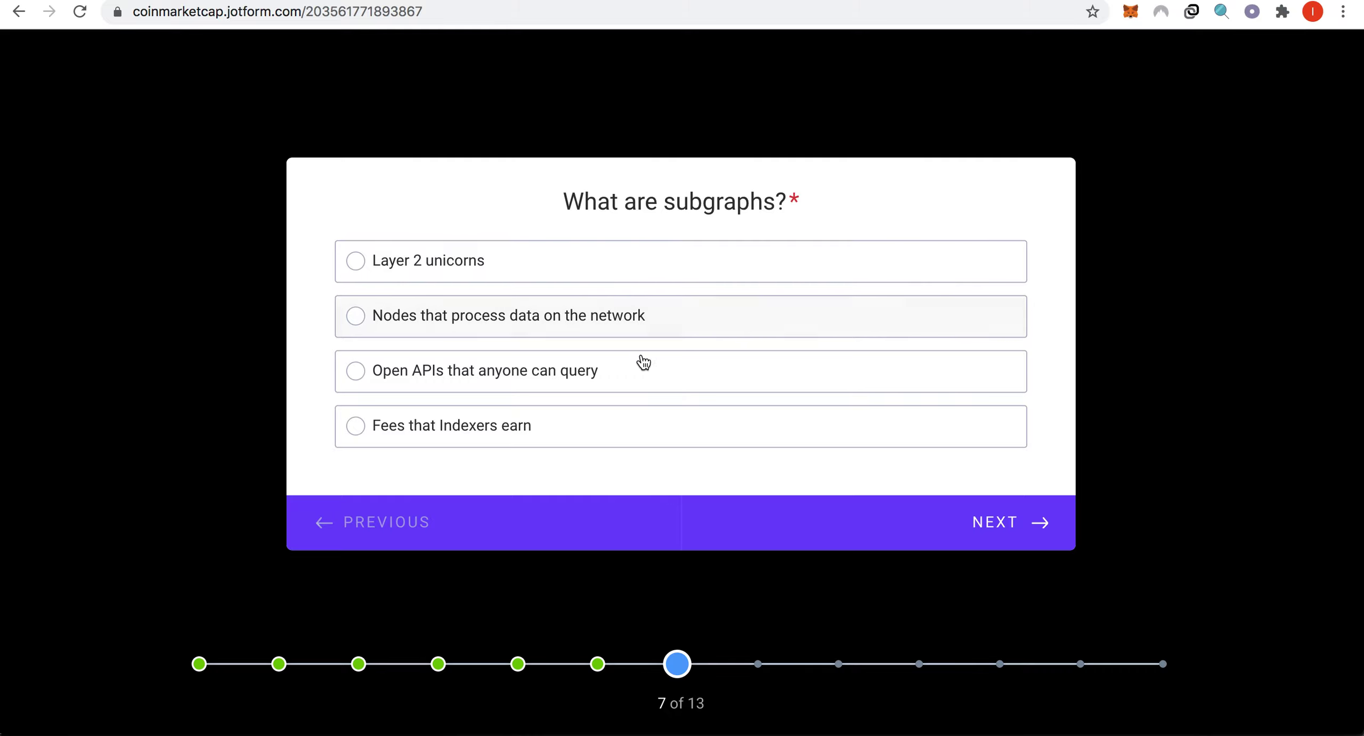
{"action": "left_click", "coordinate": [533, 375]}
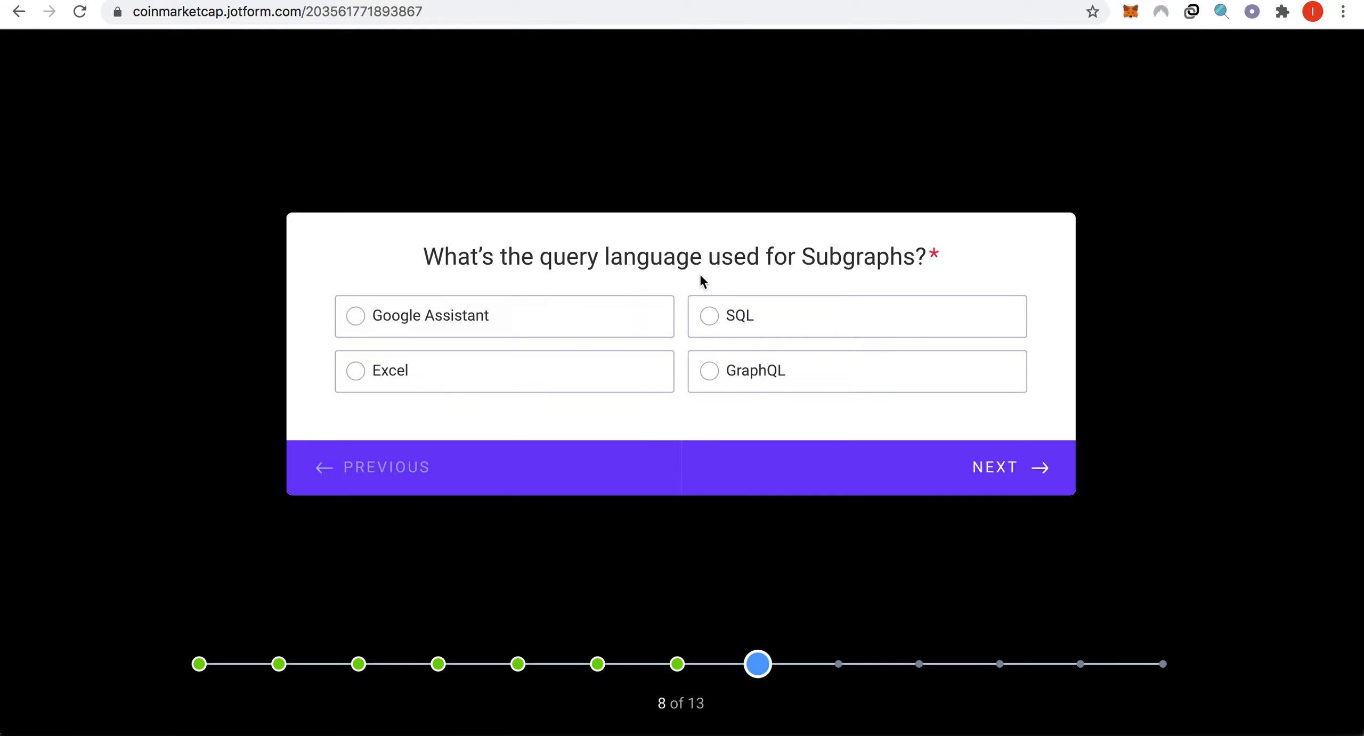
{"action": "left_click", "coordinate": [750, 387]}
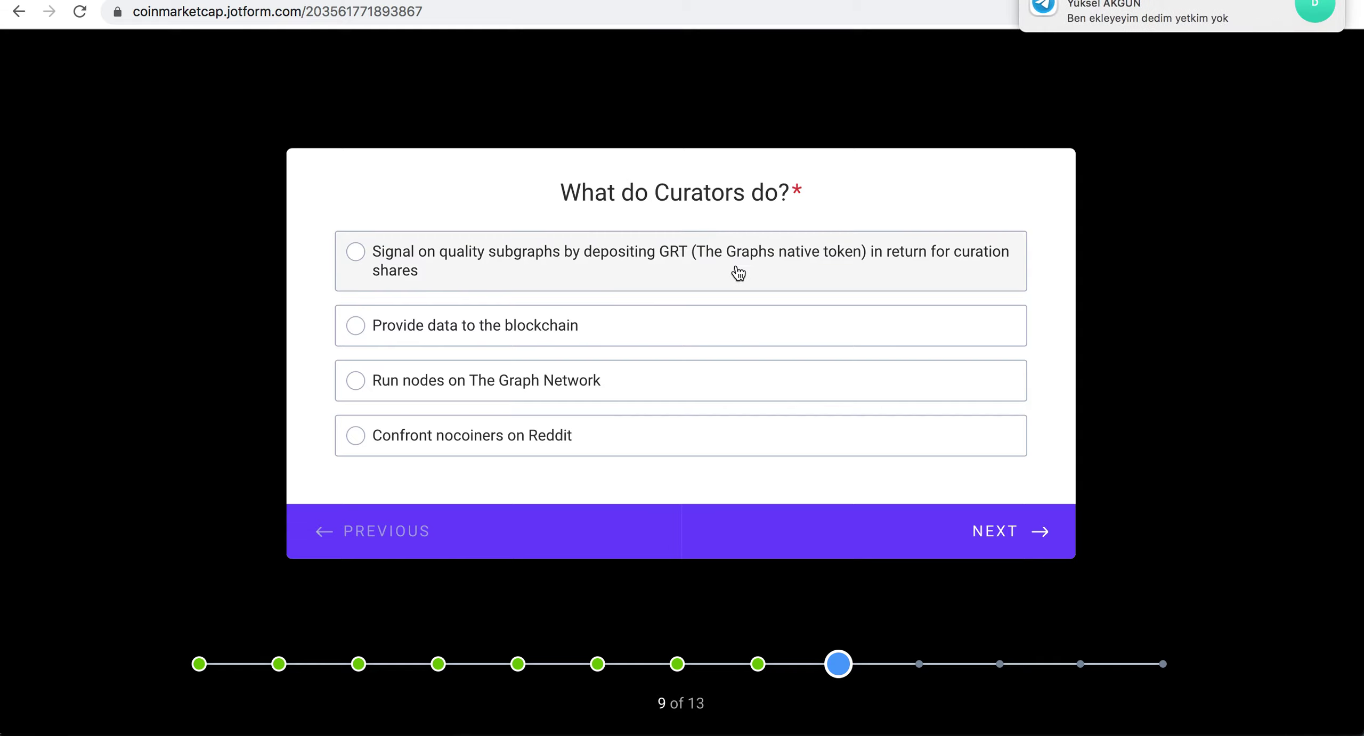
{"action": "left_click", "coordinate": [615, 264]}
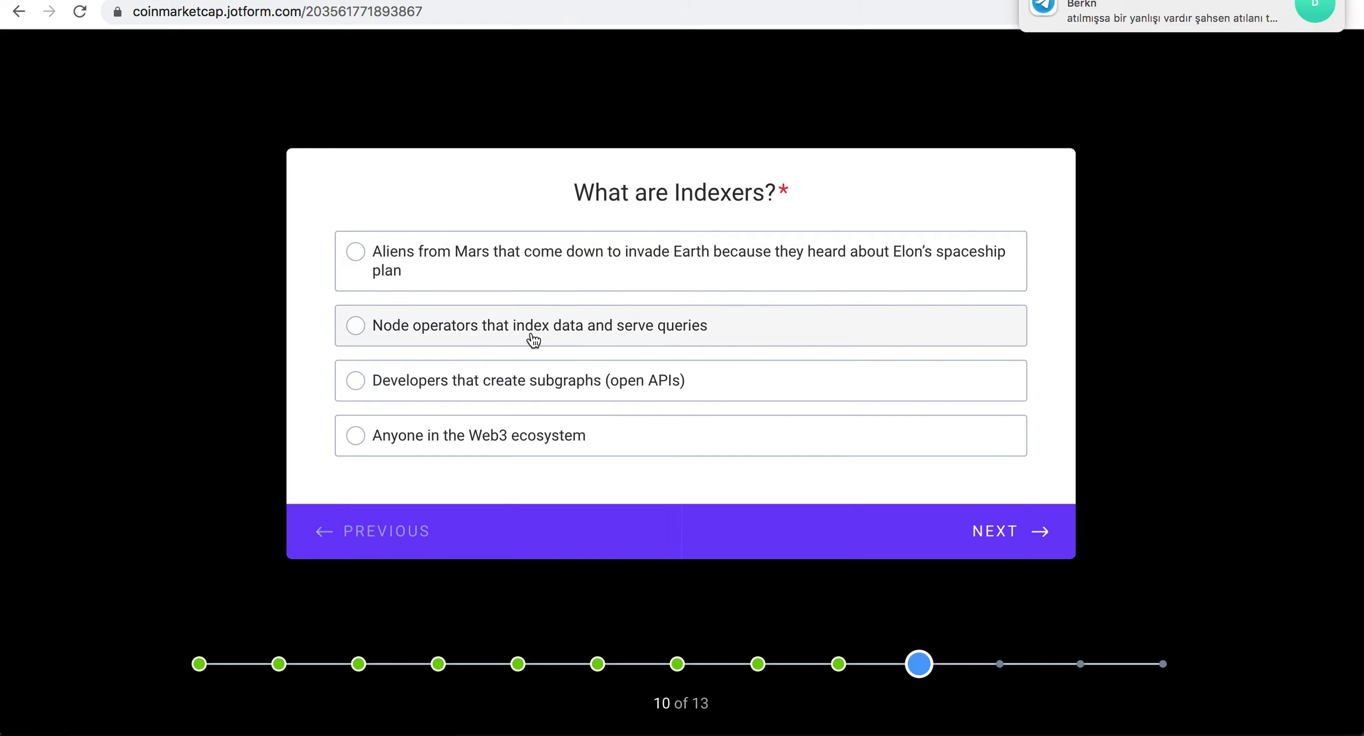
Answer questions 10–12: Indexers are node operators, staking gives economic security, delegating helps secure the network
{"action": "left_click", "coordinate": [550, 339]}
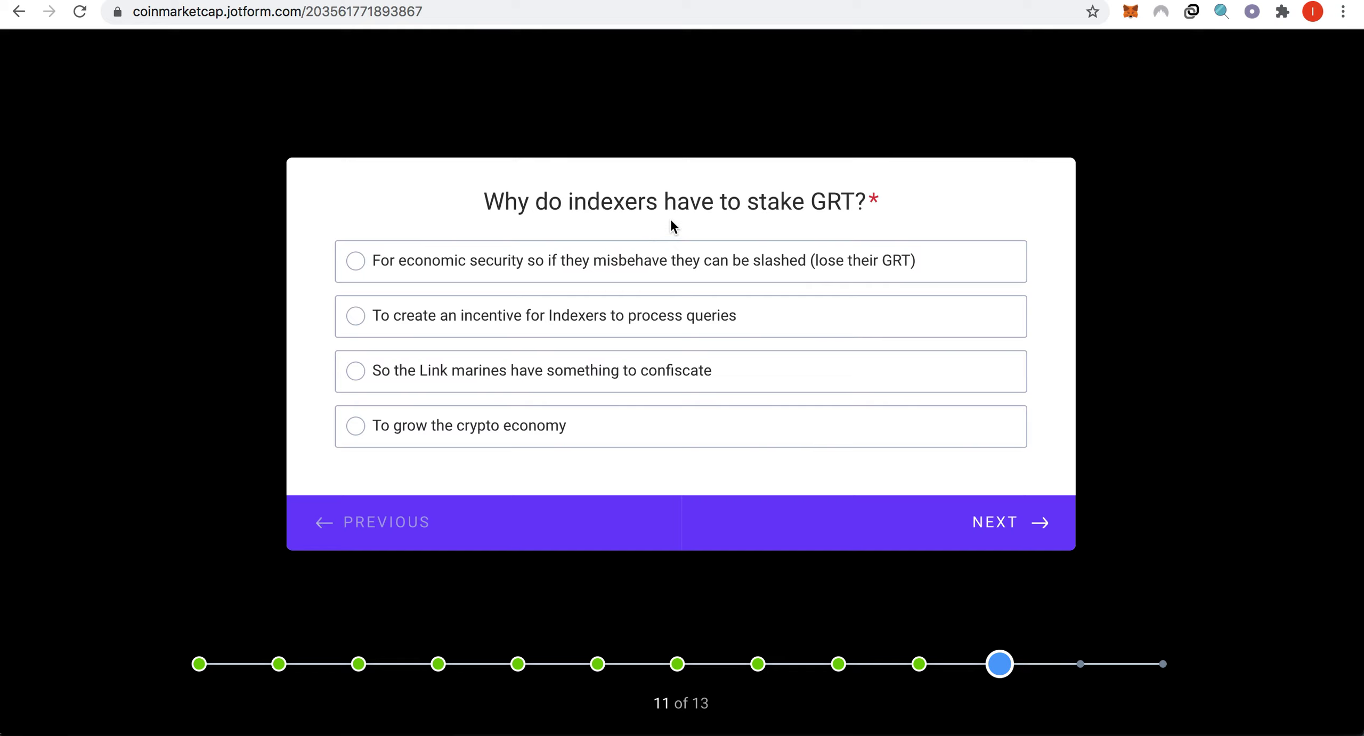
{"action": "left_click", "coordinate": [558, 278]}
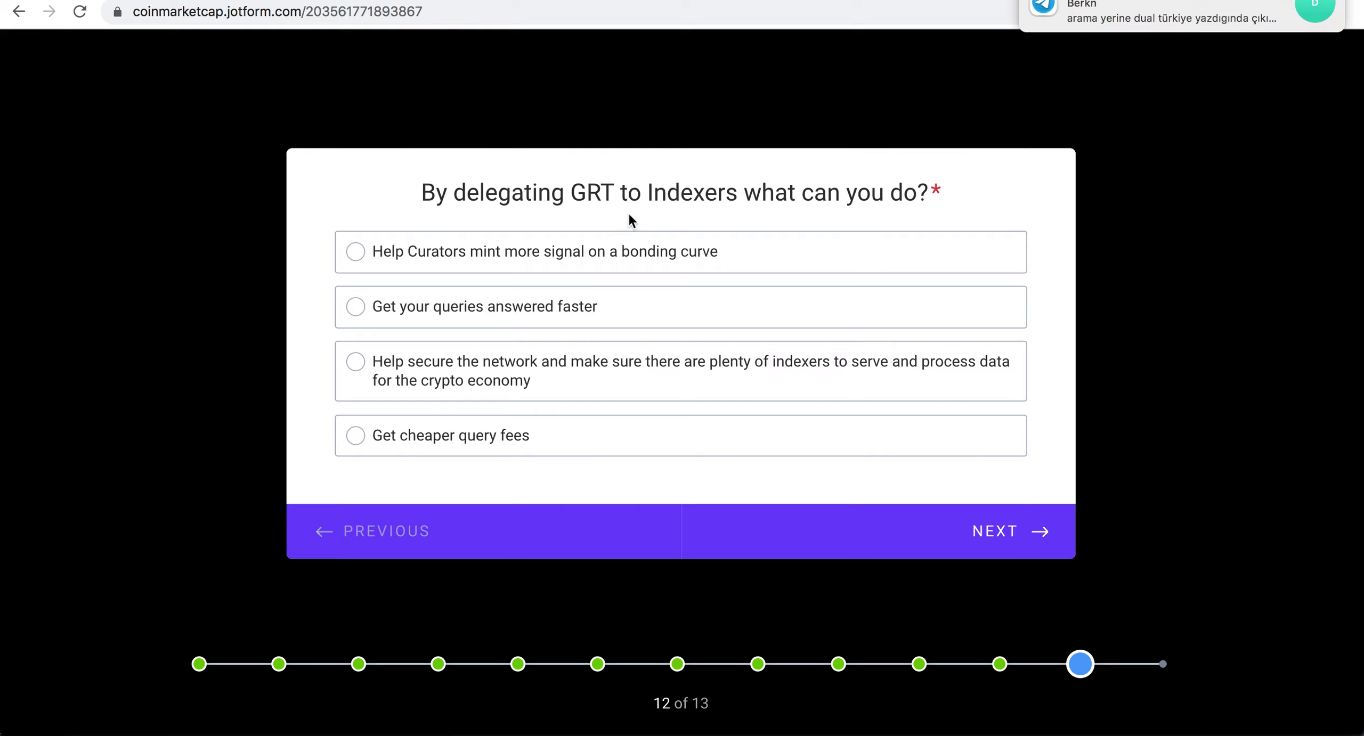
{"action": "left_click", "coordinate": [529, 368]}
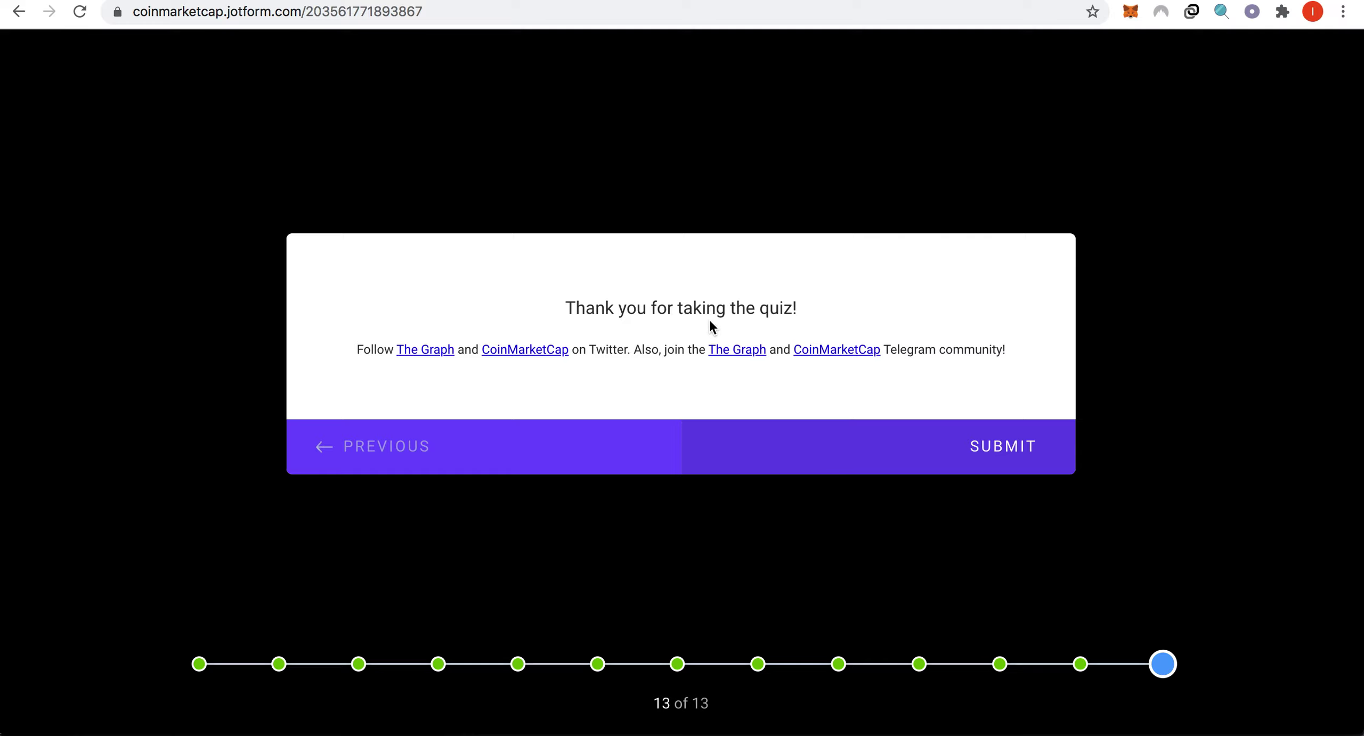
Submit the completed quiz, which returns 'Only one entry is allowed.'
{"action": "left_click", "coordinate": [1002, 459]}
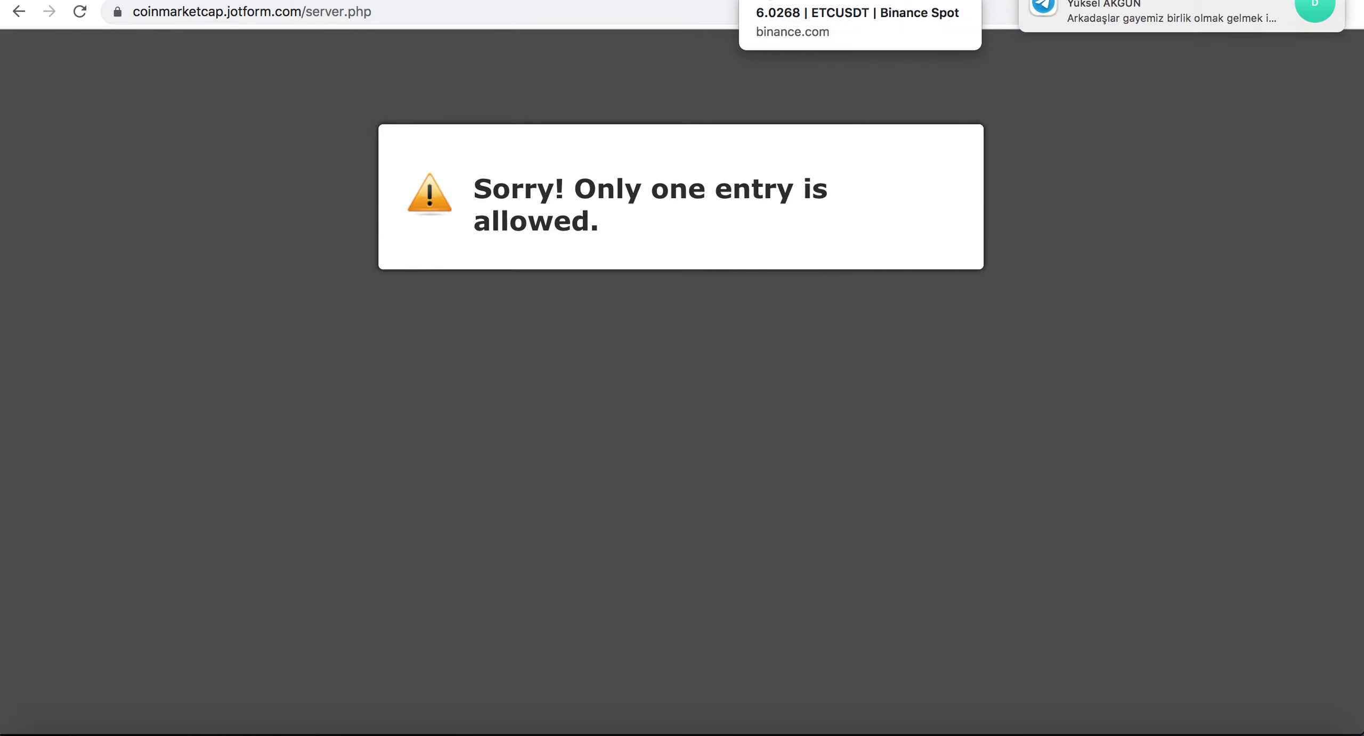
Cycle browser tabs with Ctrl+Tab back to the Binance homepage
{"action": "key", "text": "ctrl+Tab"}
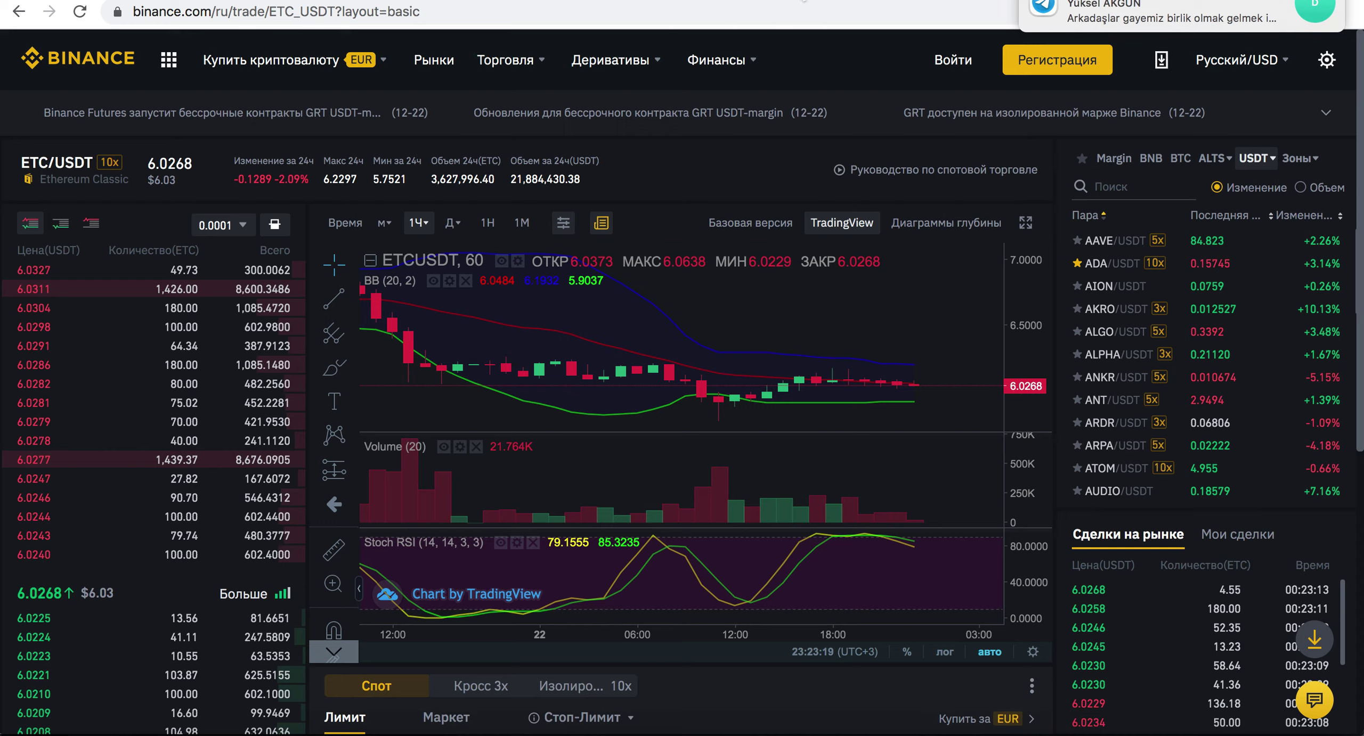
{"action": "key", "text": "ctrl+Tab"}
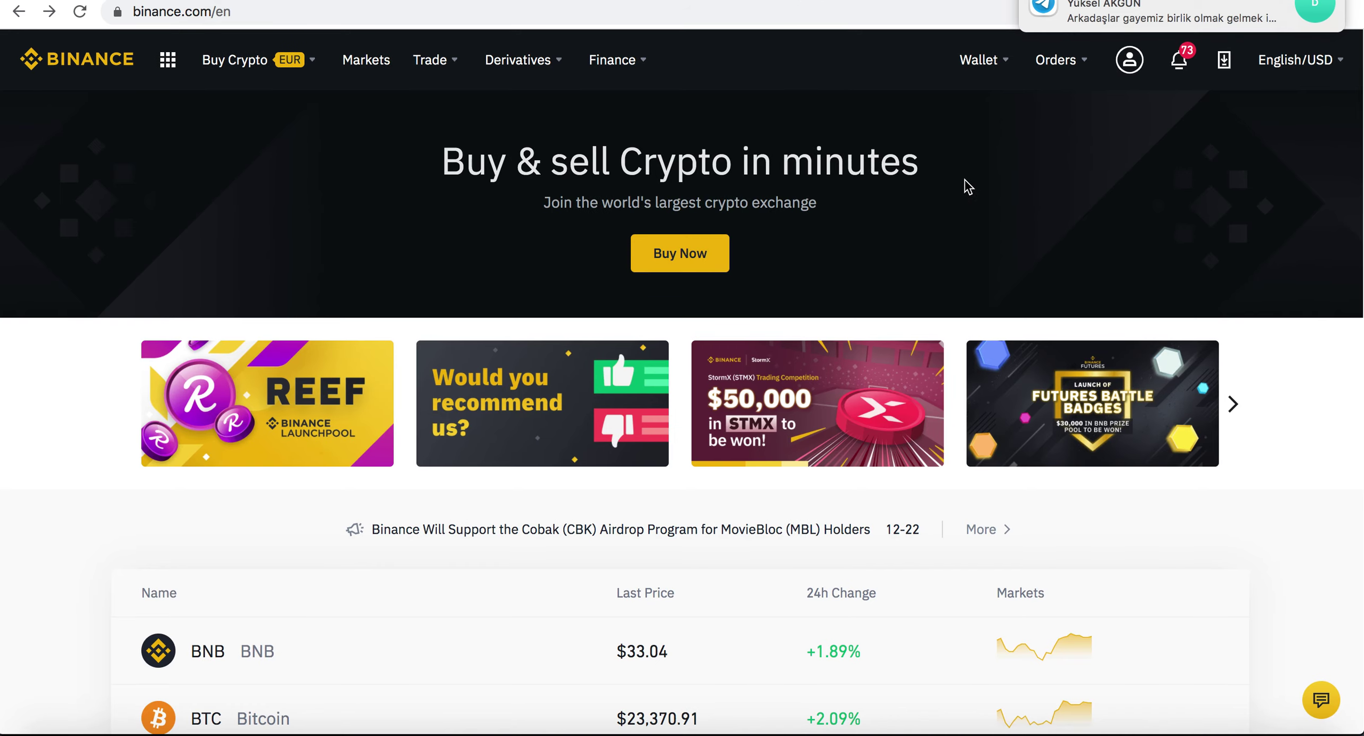
{"action": "scroll", "coordinate": [907, 225], "scroll_direction": "down", "scroll_amount": 3}
{"action": "scroll", "coordinate": [885, 251], "scroll_direction": "up", "scroll_amount": 3}
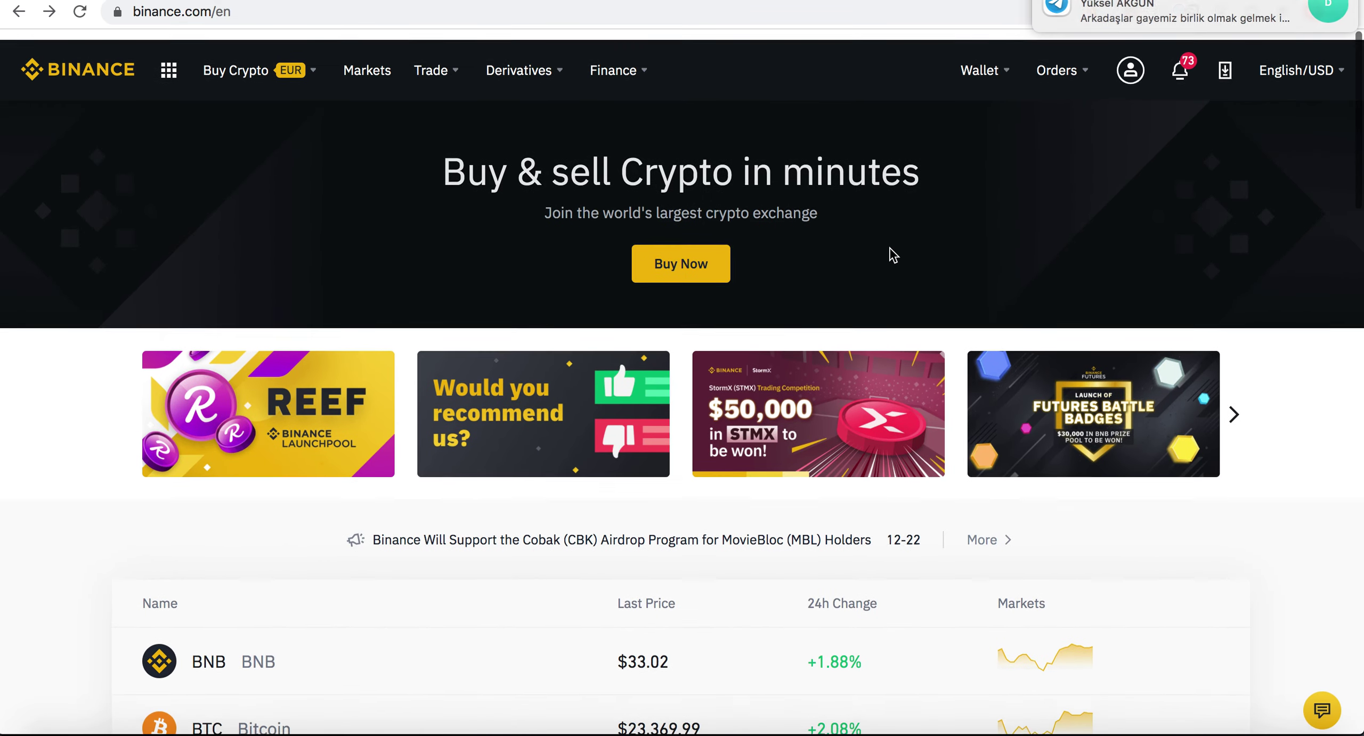